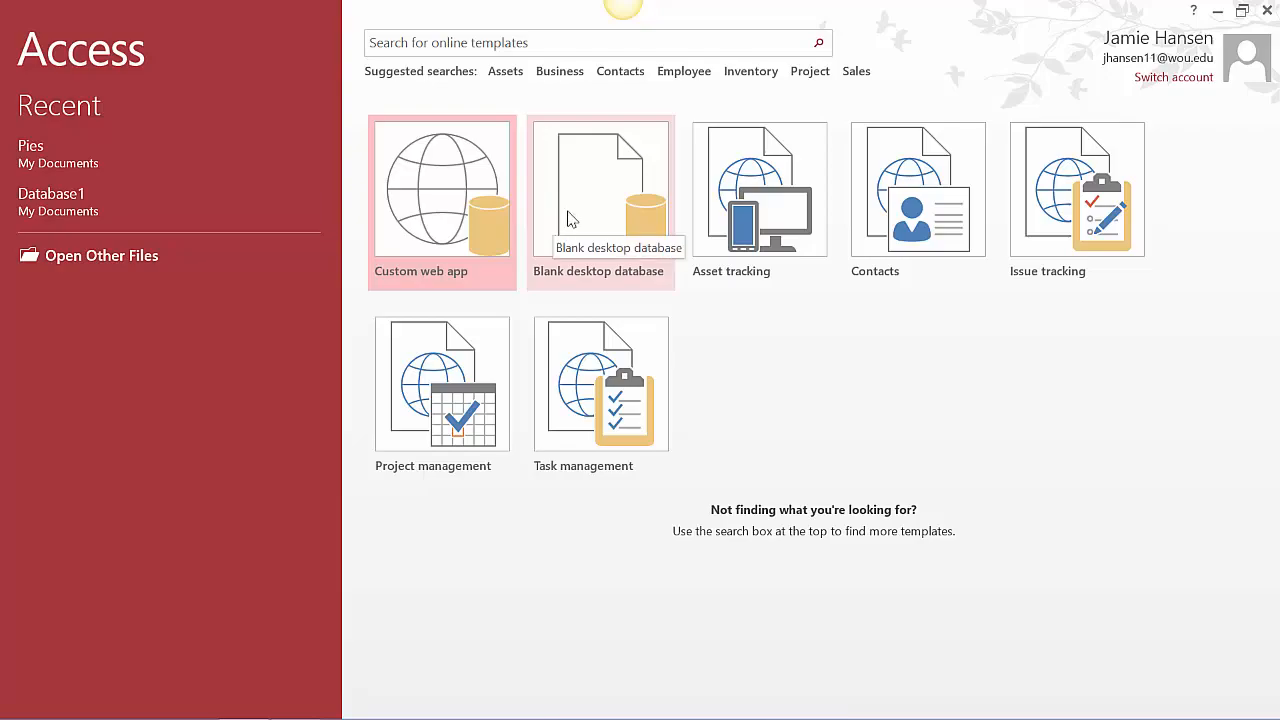
# Create a blank desktop database with the file name Pies
pyautogui.click(573, 212)
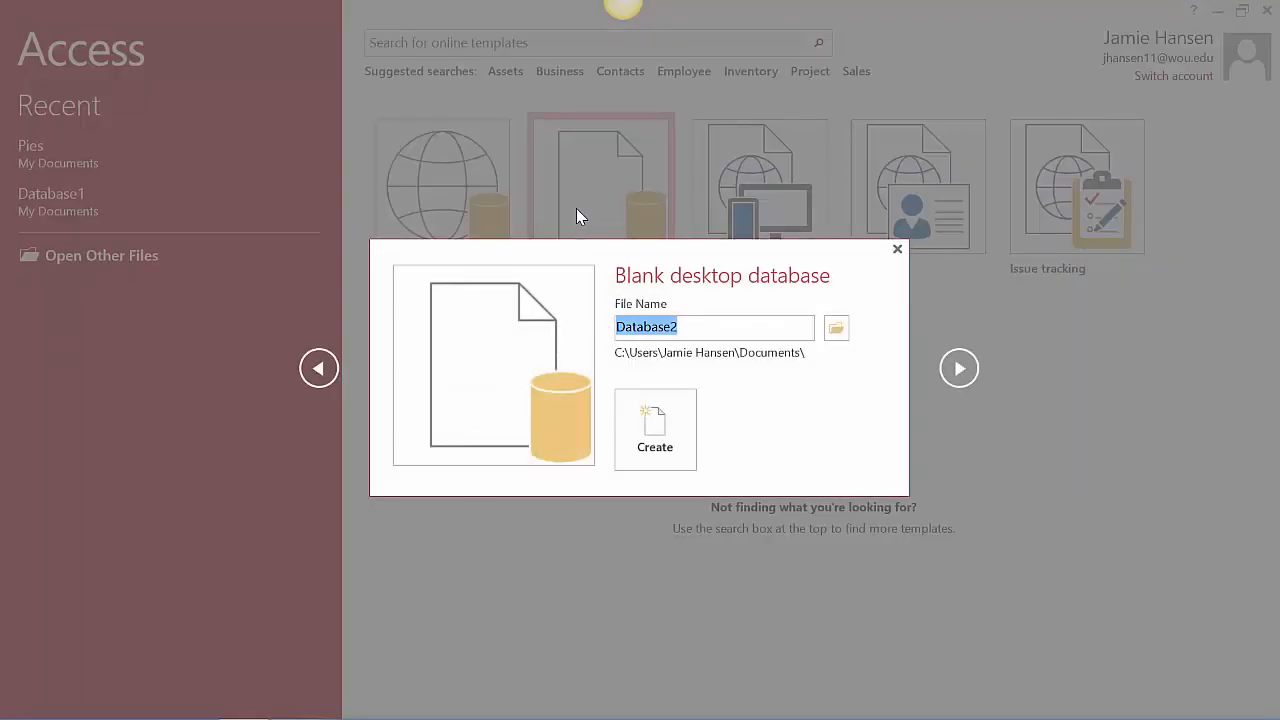
pyautogui.write('p')
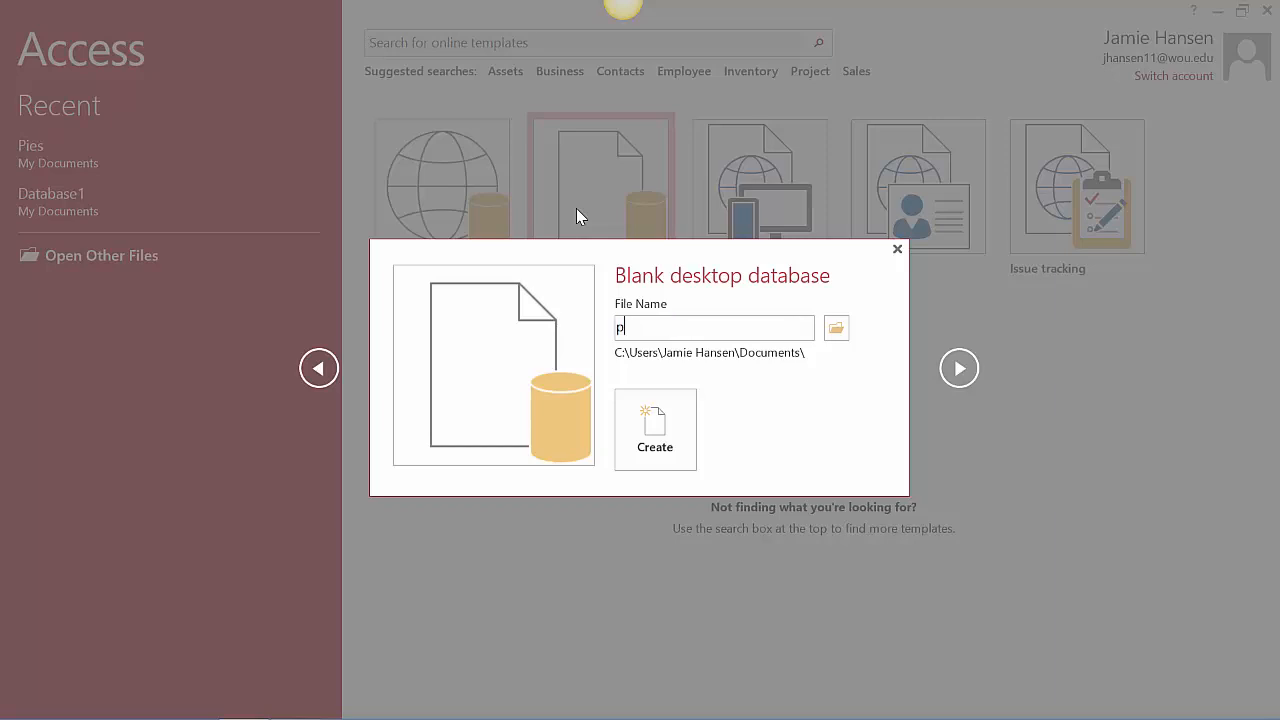
pyautogui.press('BackSpace')
pyautogui.write('Pies')
pyautogui.click(617, 437)
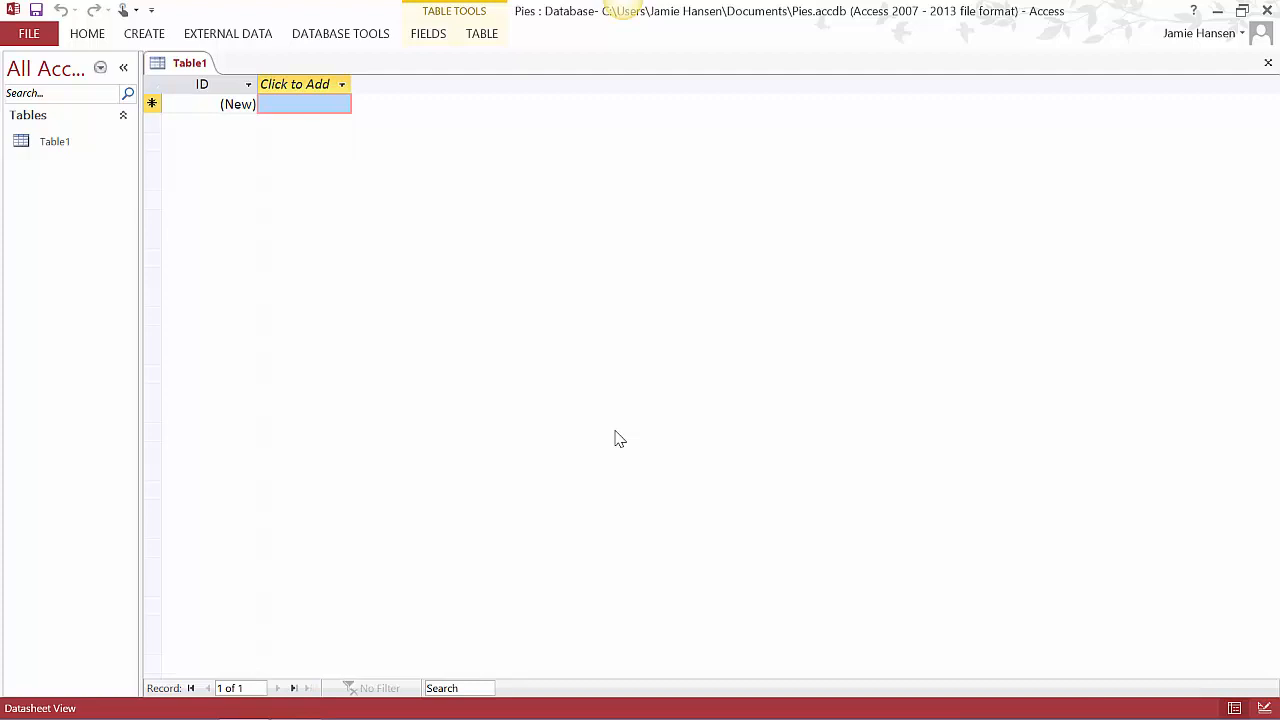
# Add a Short Text field named PieType to the new table
pyautogui.click(321, 88)
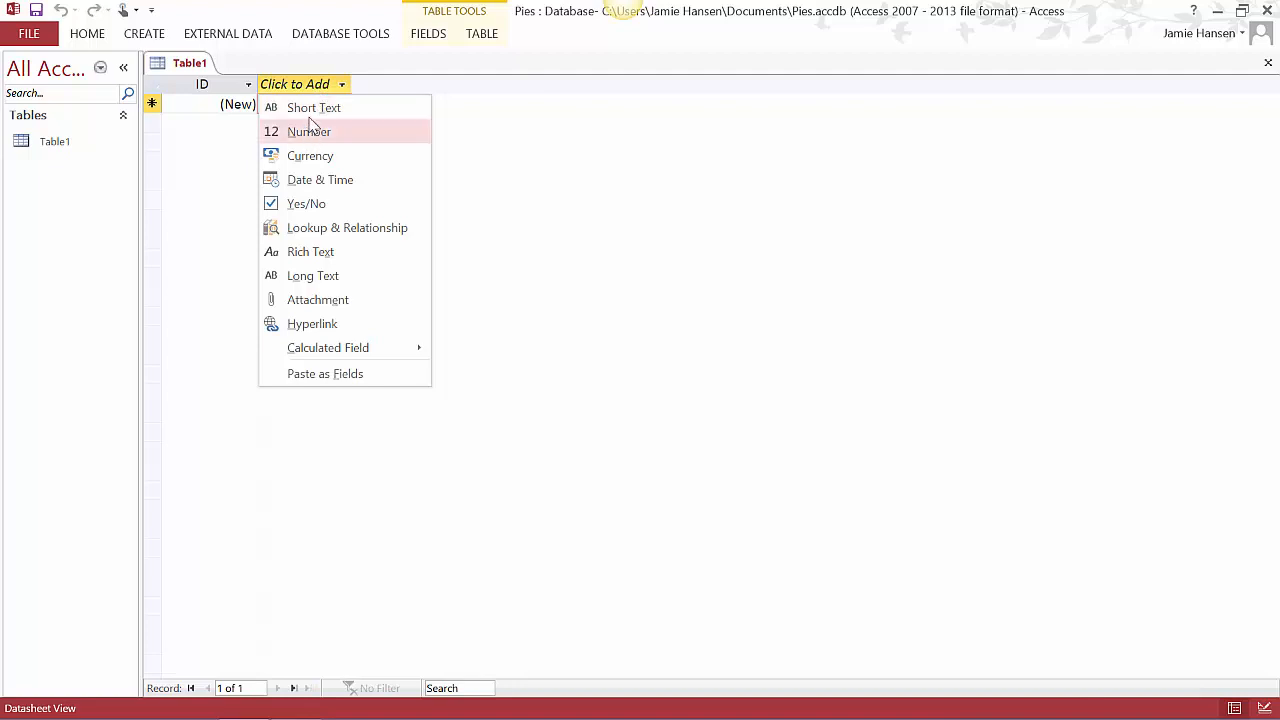
pyautogui.click(305, 112)
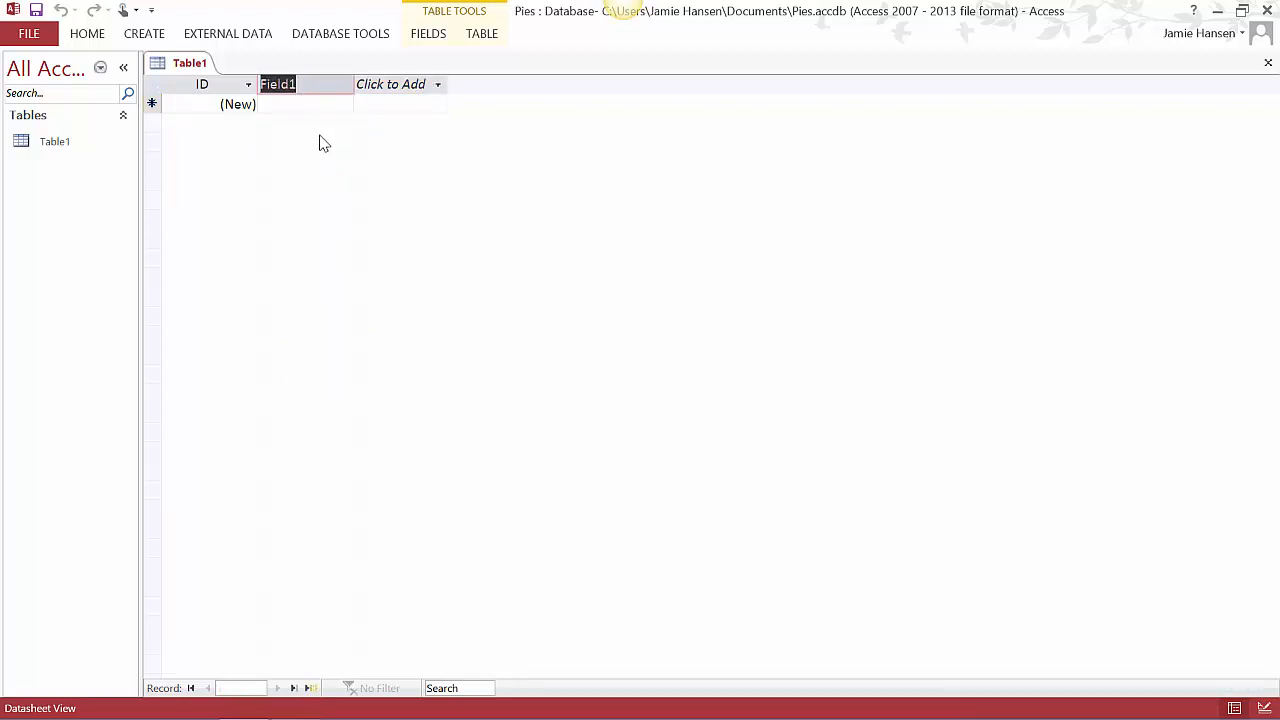
pyautogui.write('PieType')
pyautogui.press('Return')
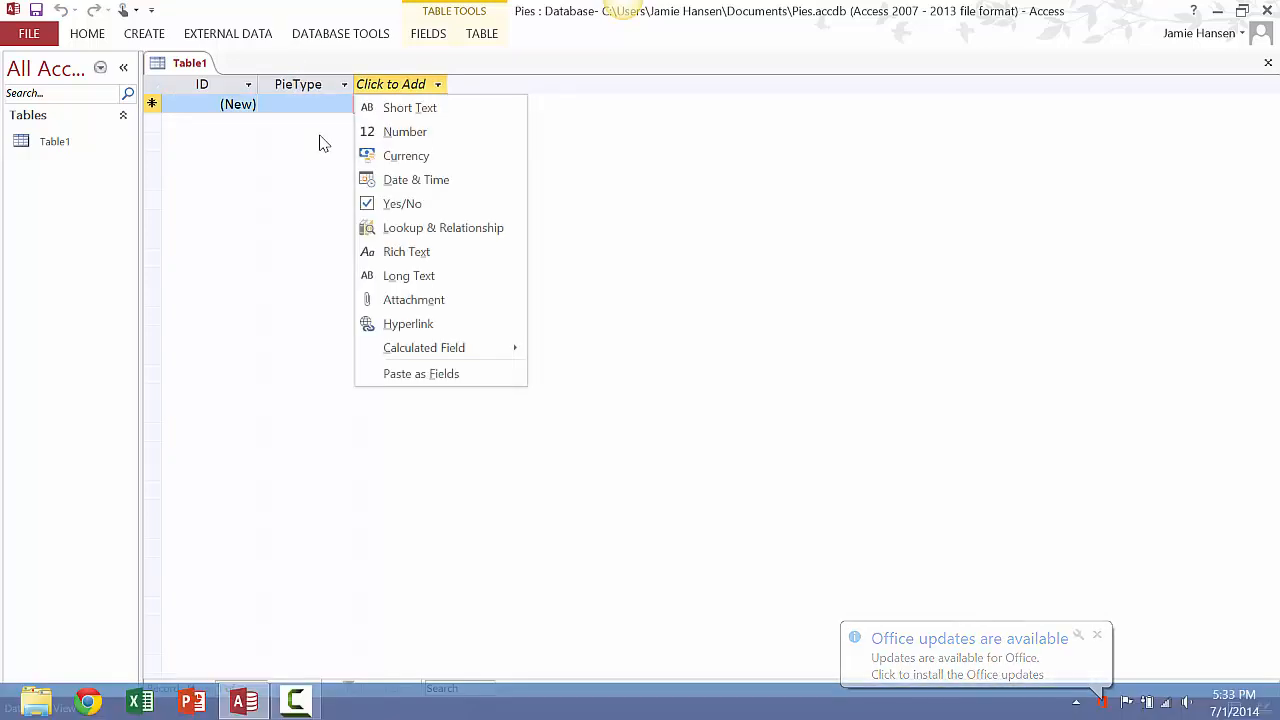
# Add a Number field named Calories, a GradeForPieQuality field and a Currency field named Price to the table
pyautogui.click(400, 132)
pyautogui.write('Calories')
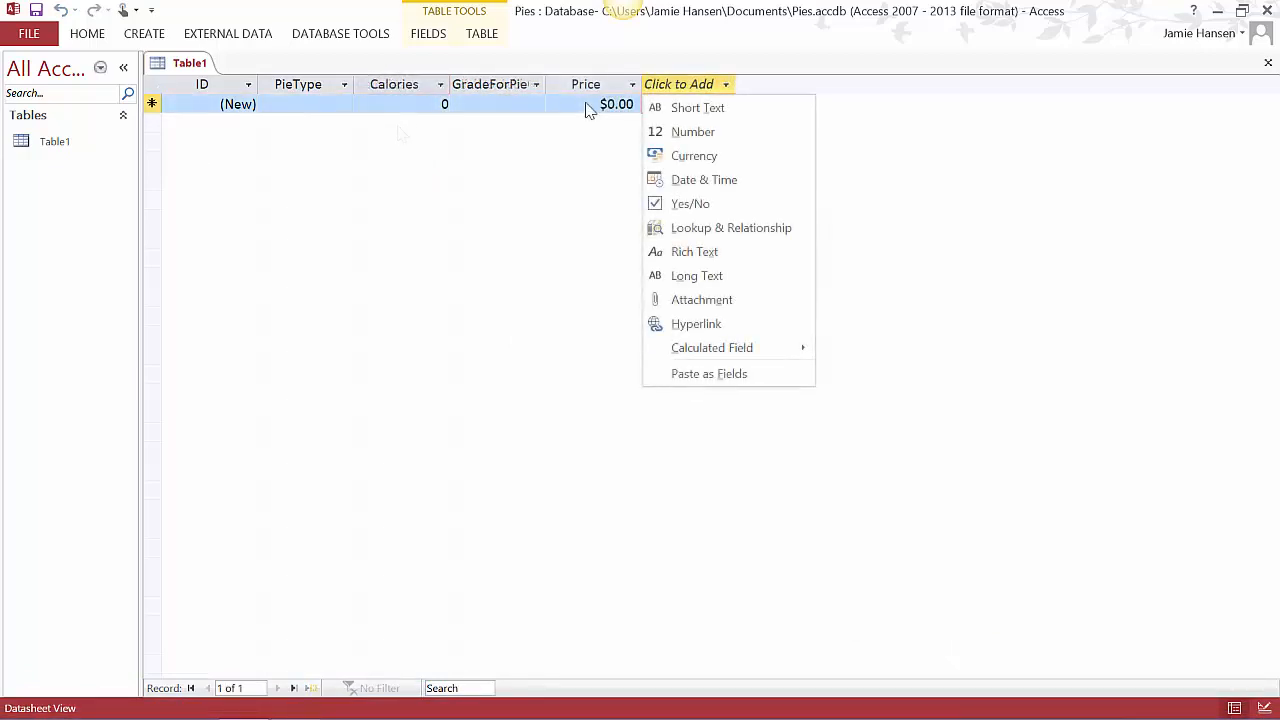
pyautogui.press('Escape')
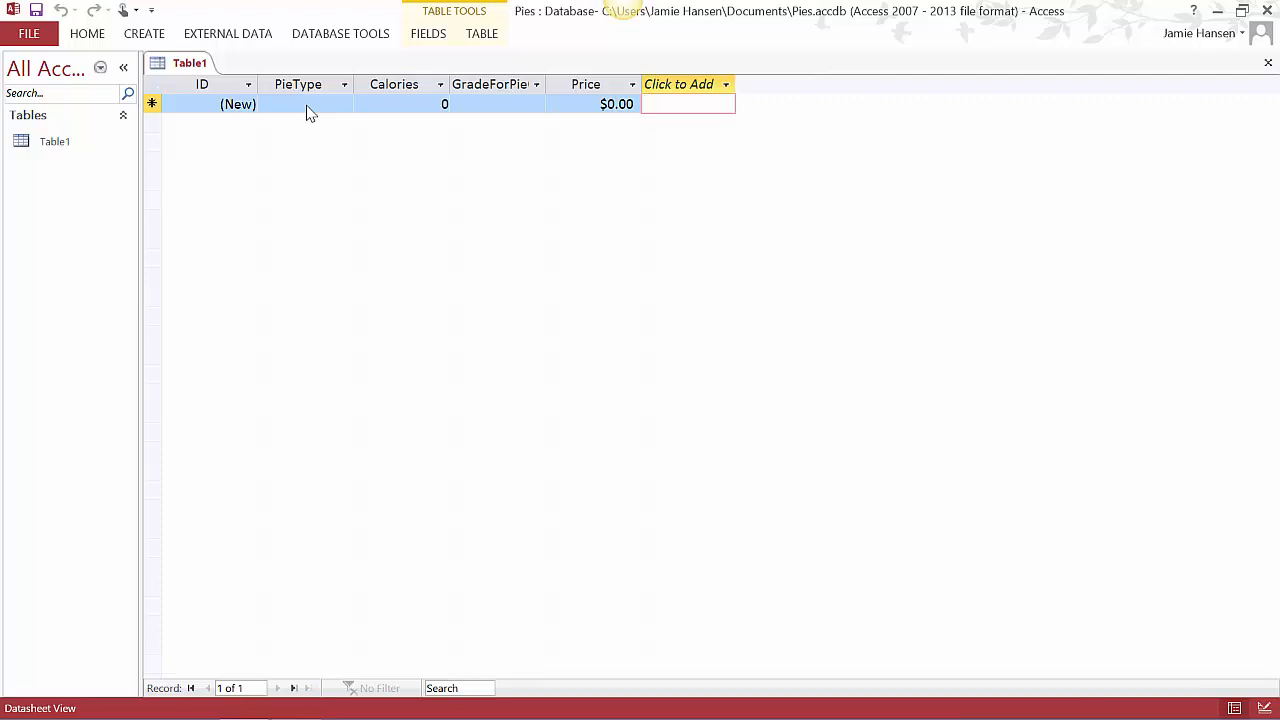
pyautogui.rightClick(521, 89)
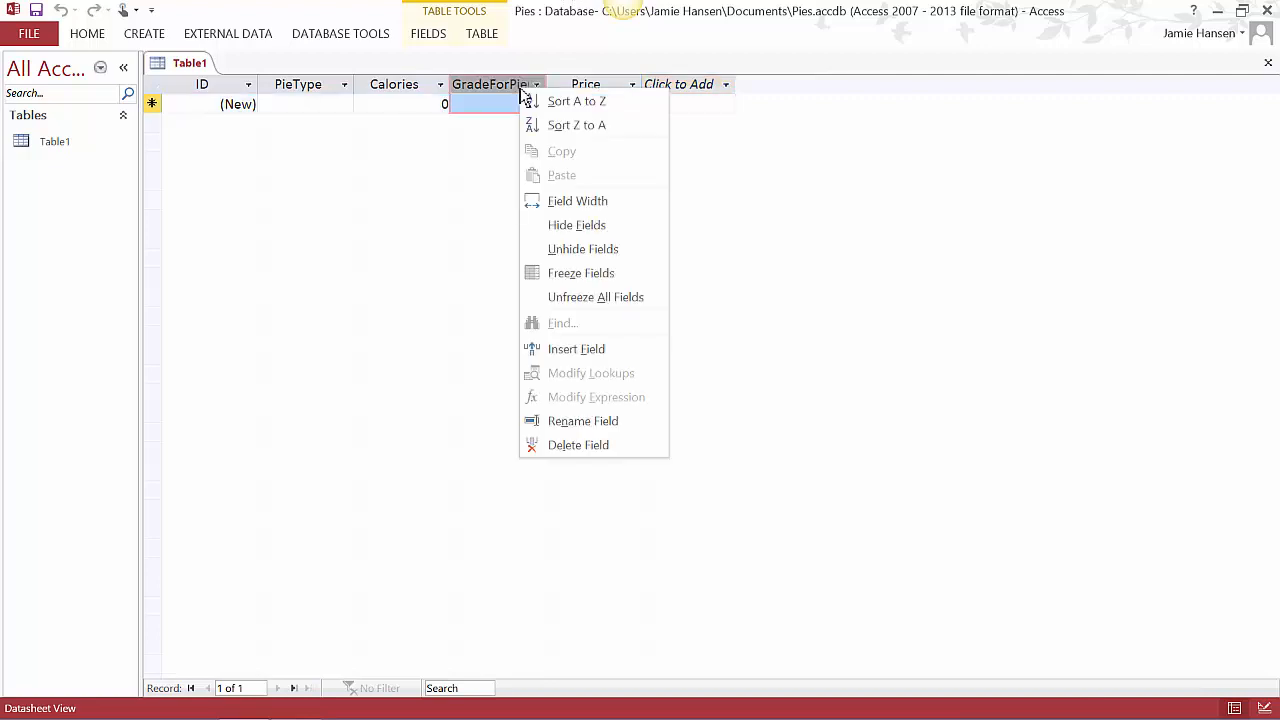
pyautogui.click(570, 421)
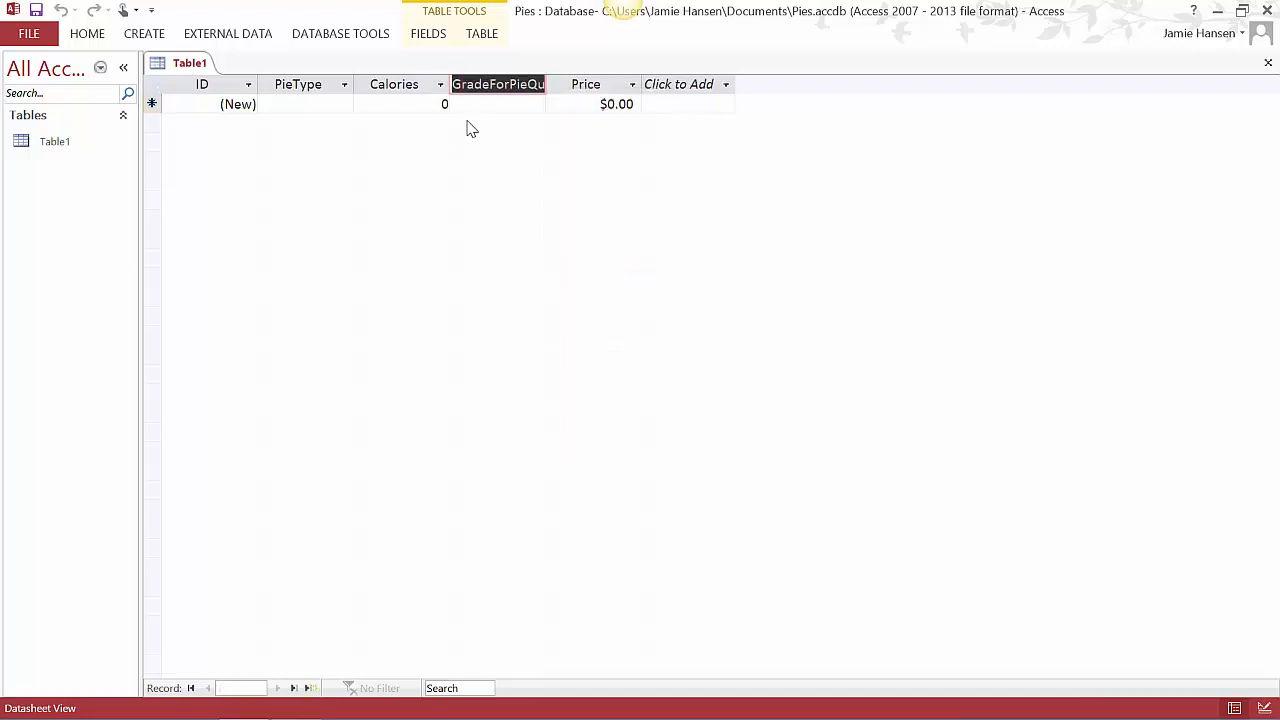
pyautogui.press('Return')
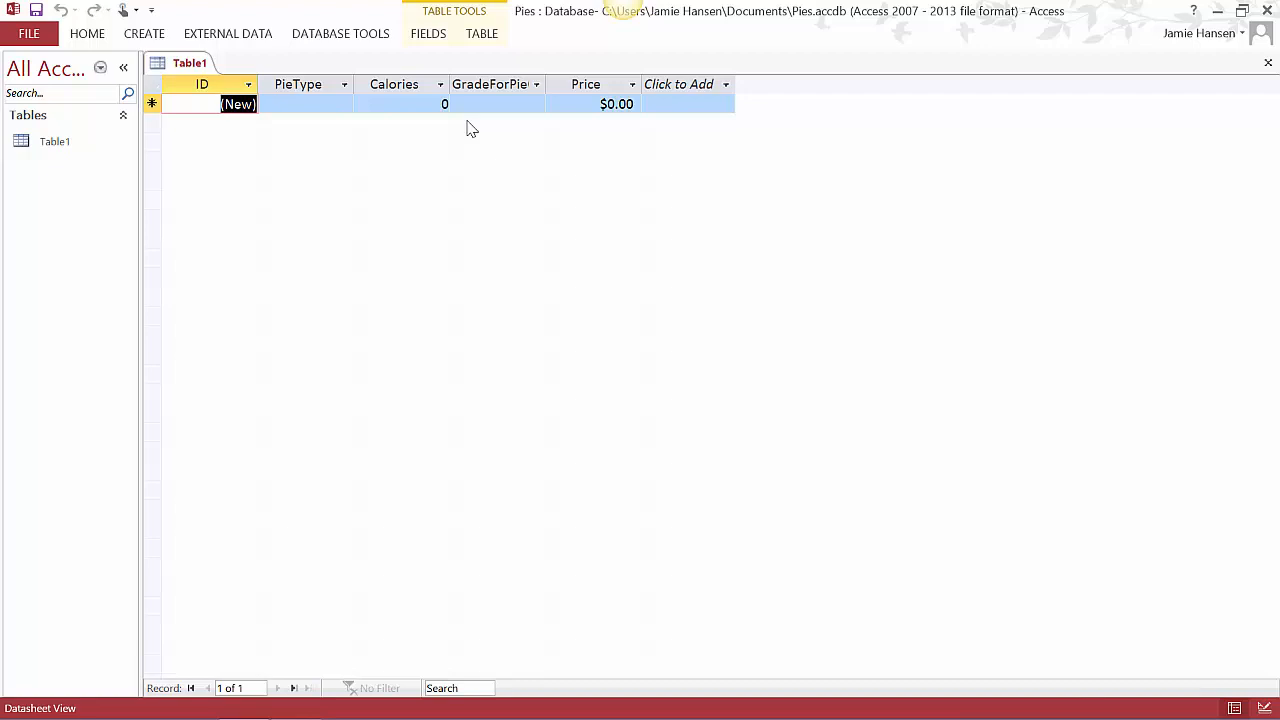
# Enter the first record with PieType Cherry, Calories 261, GradeForPieQuality C- and Price 5.95
pyautogui.press('Tab')
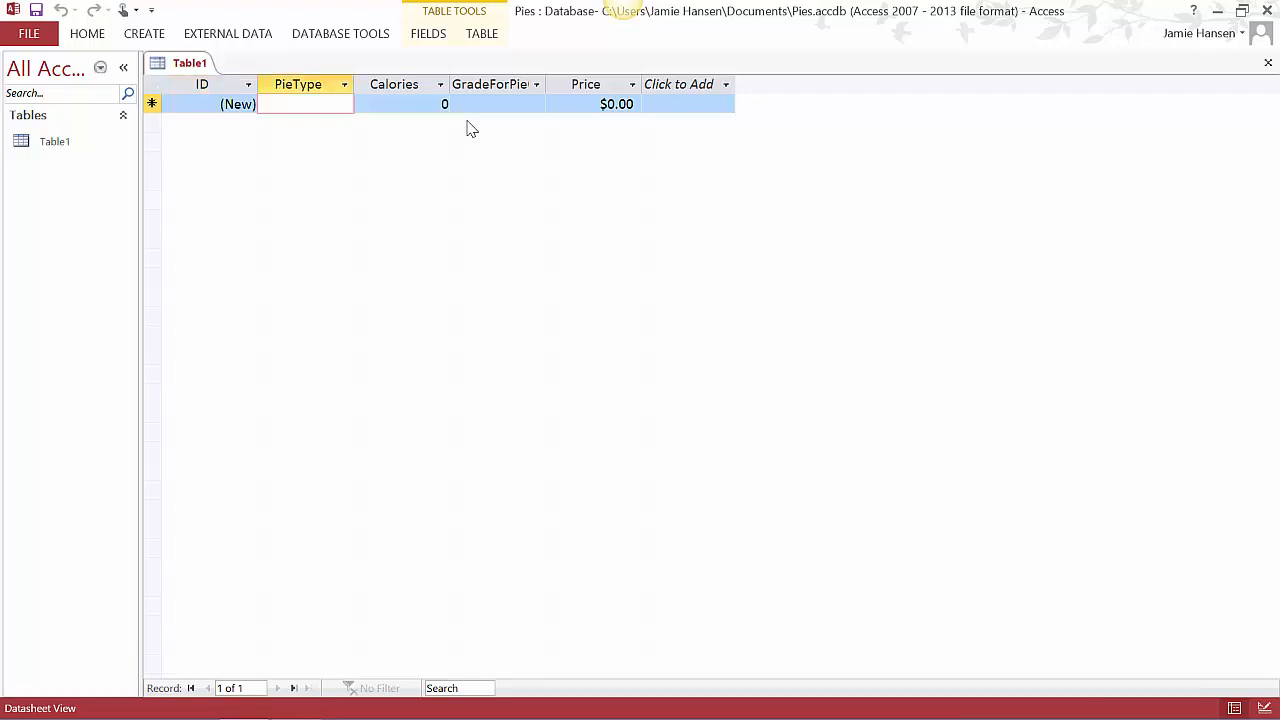
pyautogui.write('Ch')
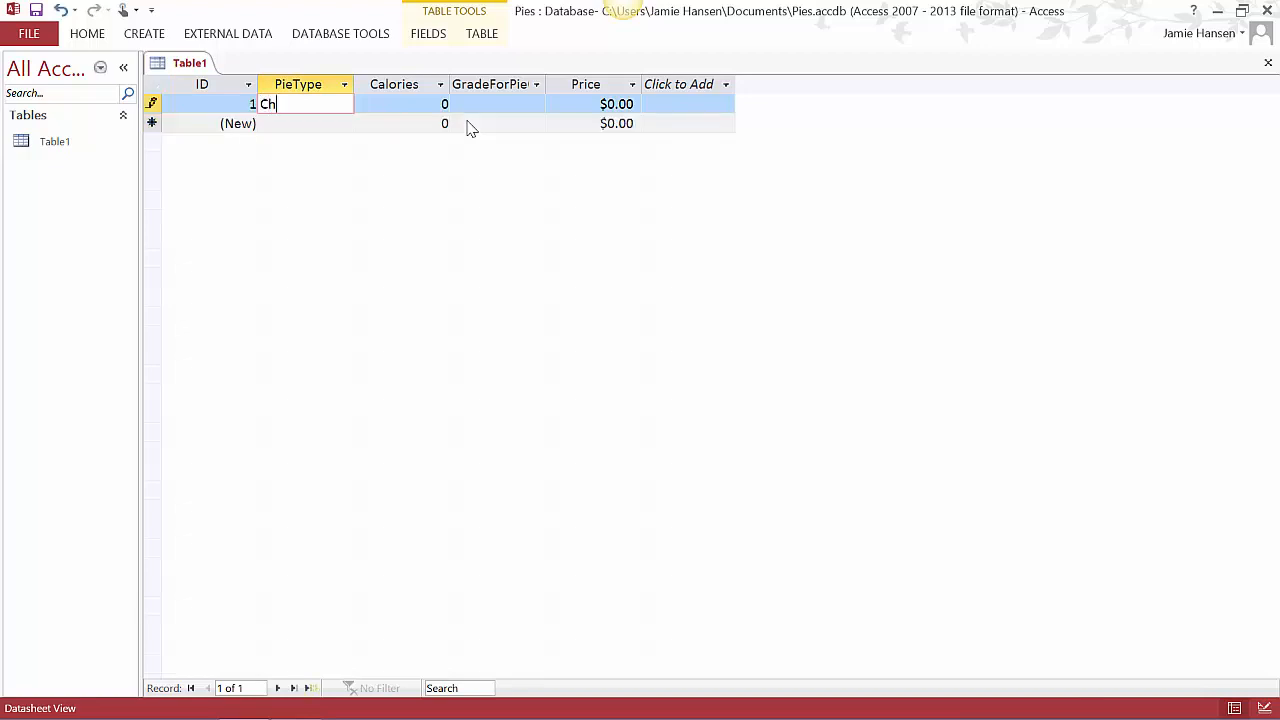
pyautogui.write('erry')
pyautogui.press('Tab')
pyautogui.write('2')
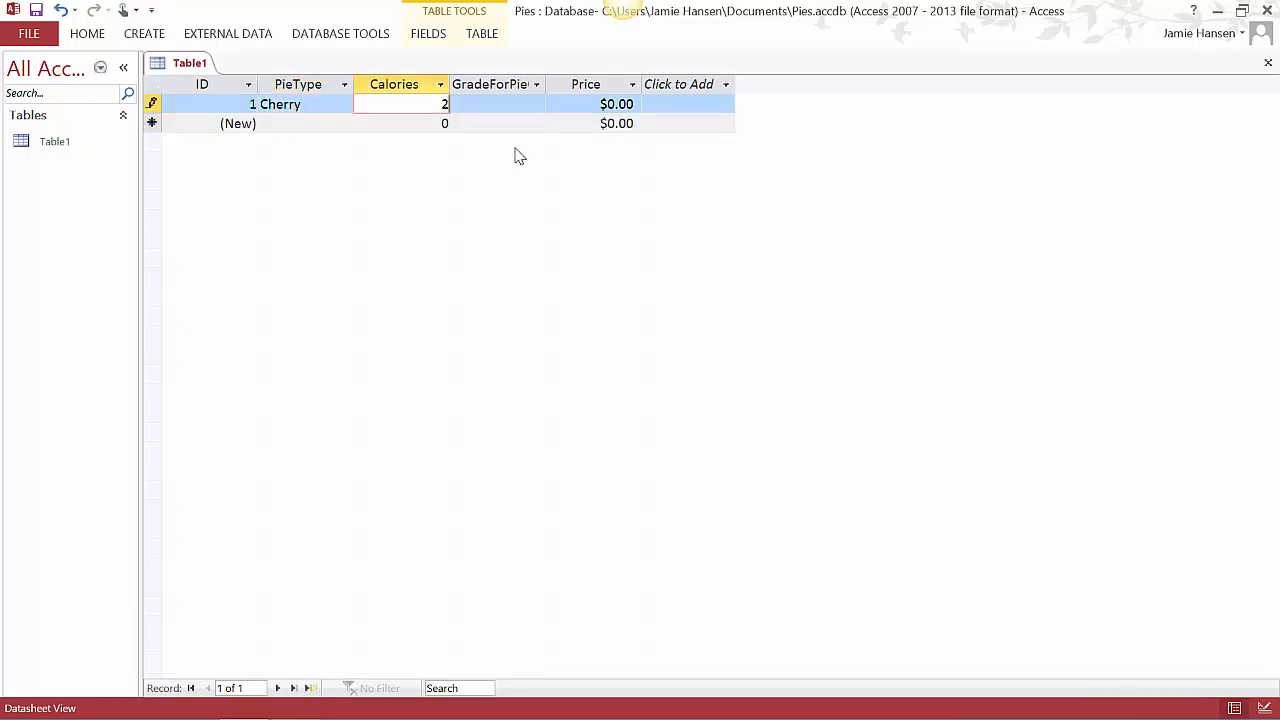
pyautogui.write('61')
pyautogui.press('Tab')
pyautogui.write('C')
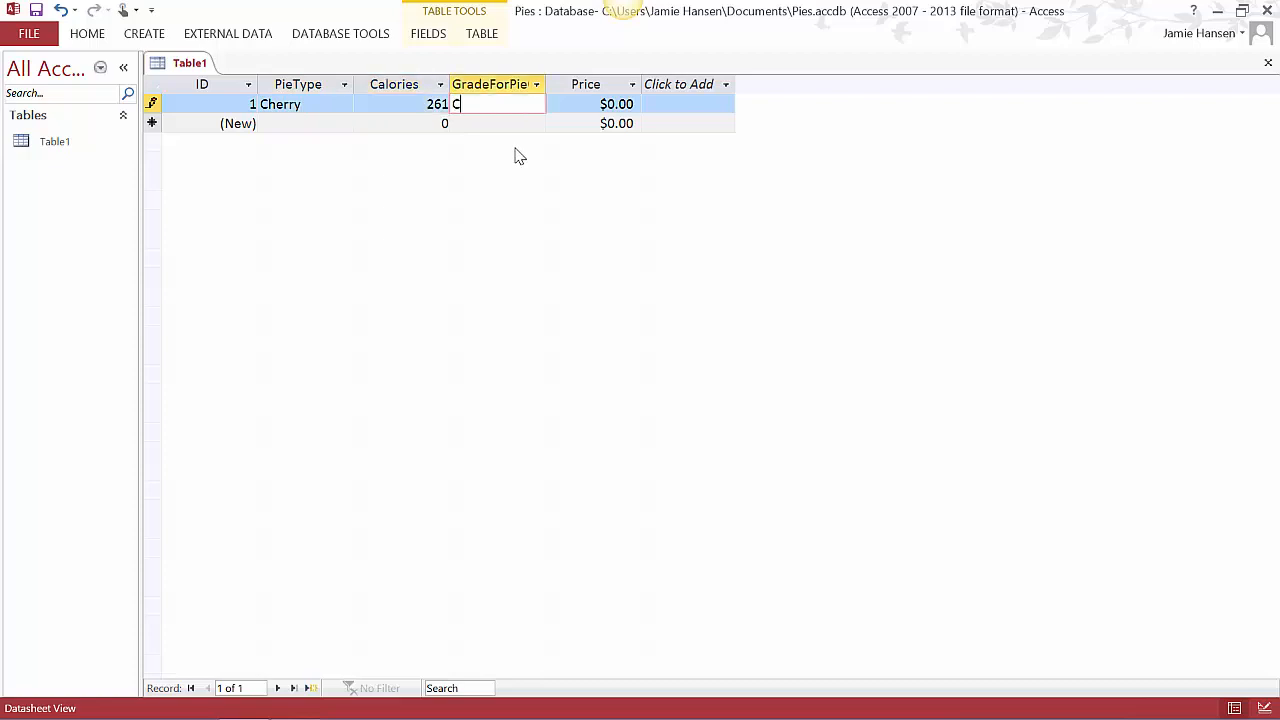
pyautogui.write('-')
pyautogui.press('Tab')
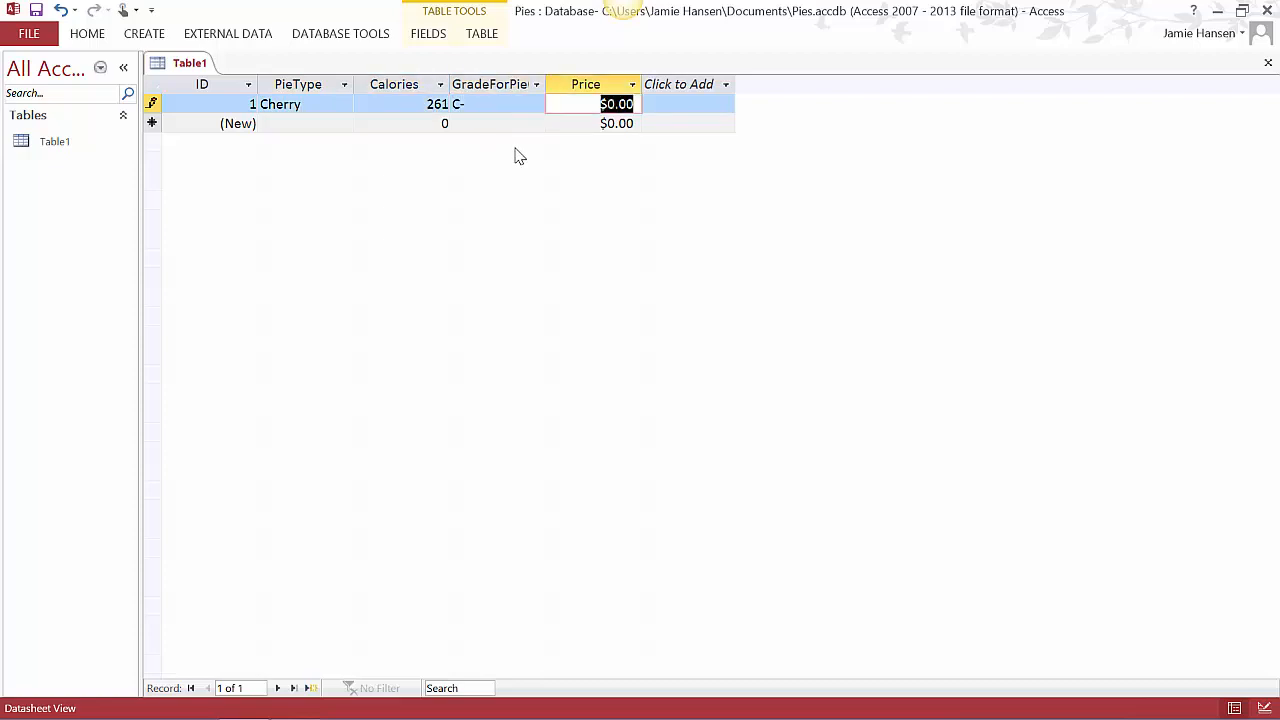
pyautogui.write('5.95')
pyautogui.press('Tab')
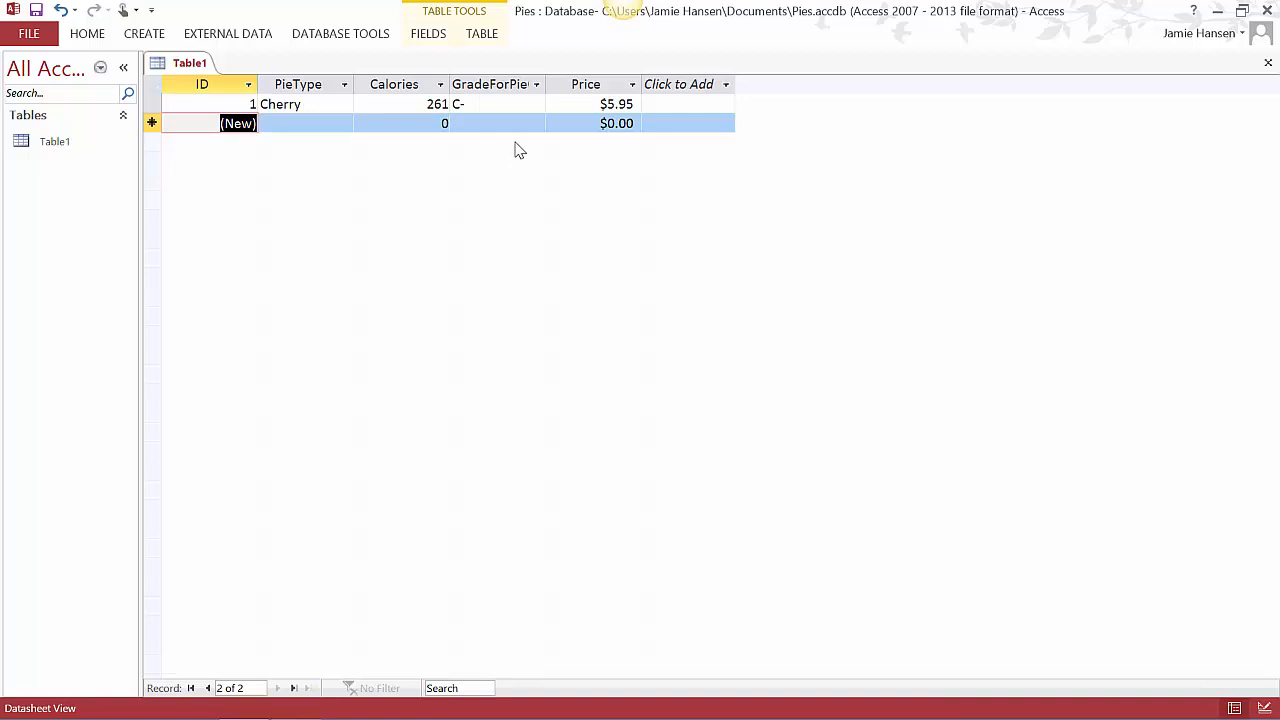
# Add records: Pecan, 503, C, $6.95; Mrs Smith Peach, 310, D-, $4.95; Little Debbie Lemon, 410, D+, $1.25; Peanut Butter Pie, 210, D, $3.95
pyautogui.press('Tab')
pyautogui.write('Pe')
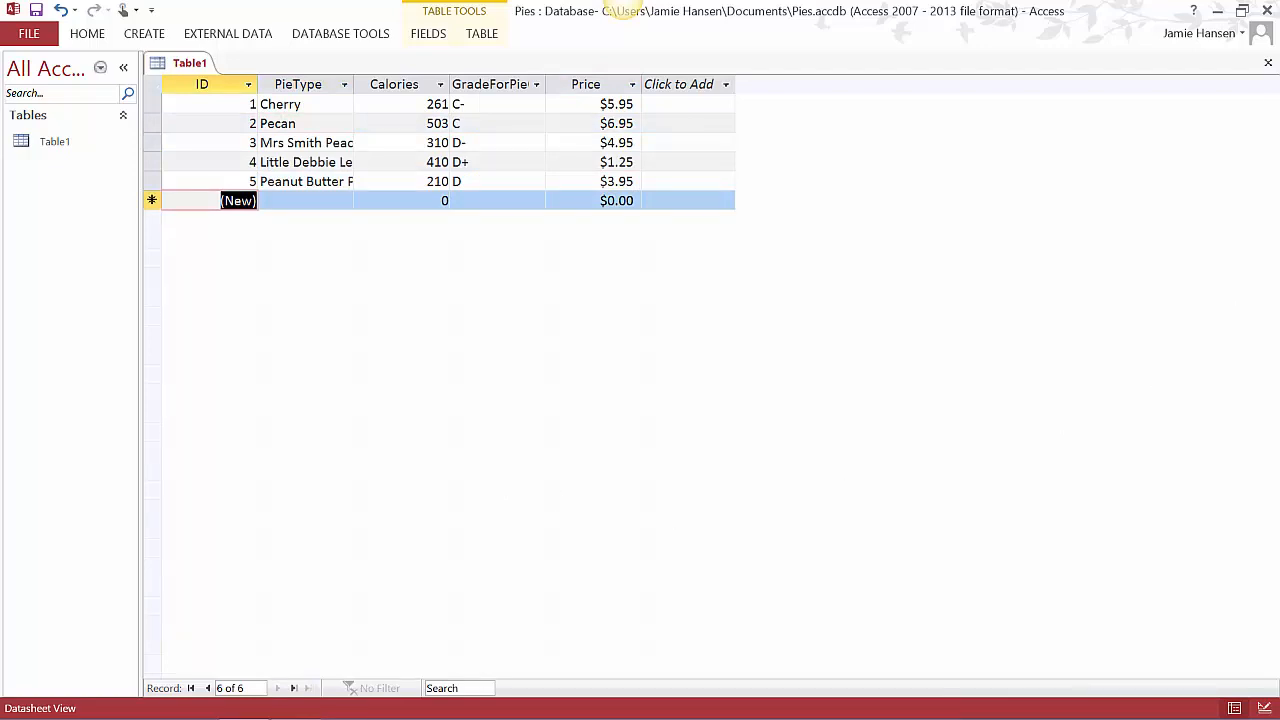
# Close the table and save its design under the table name Pies
pyautogui.click(1268, 64)
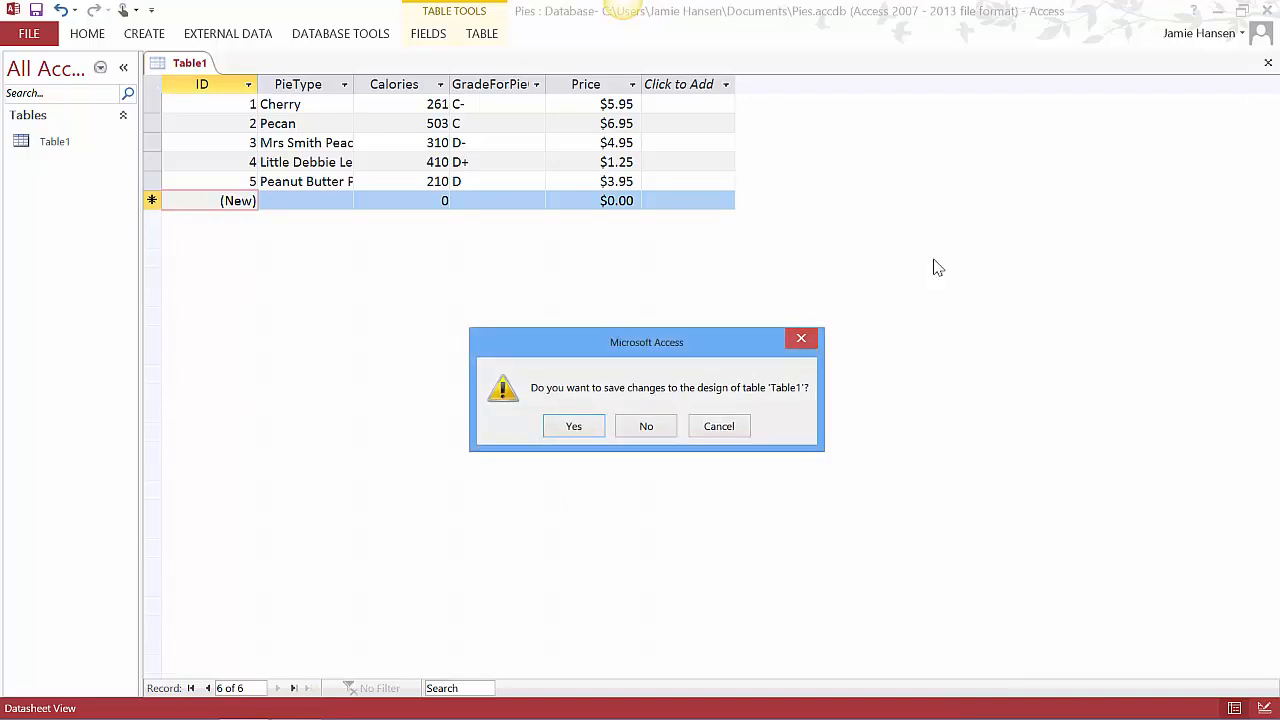
pyautogui.click(570, 427)
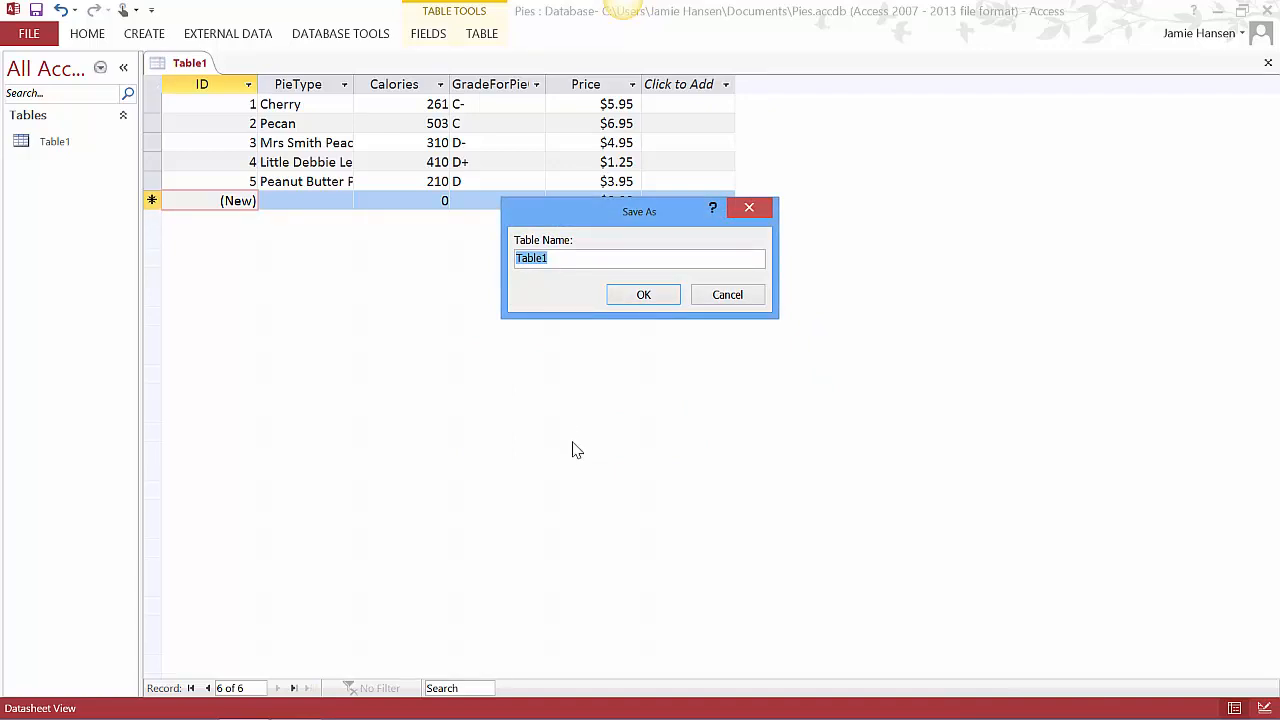
pyautogui.write('Pies')
pyautogui.press('Return')
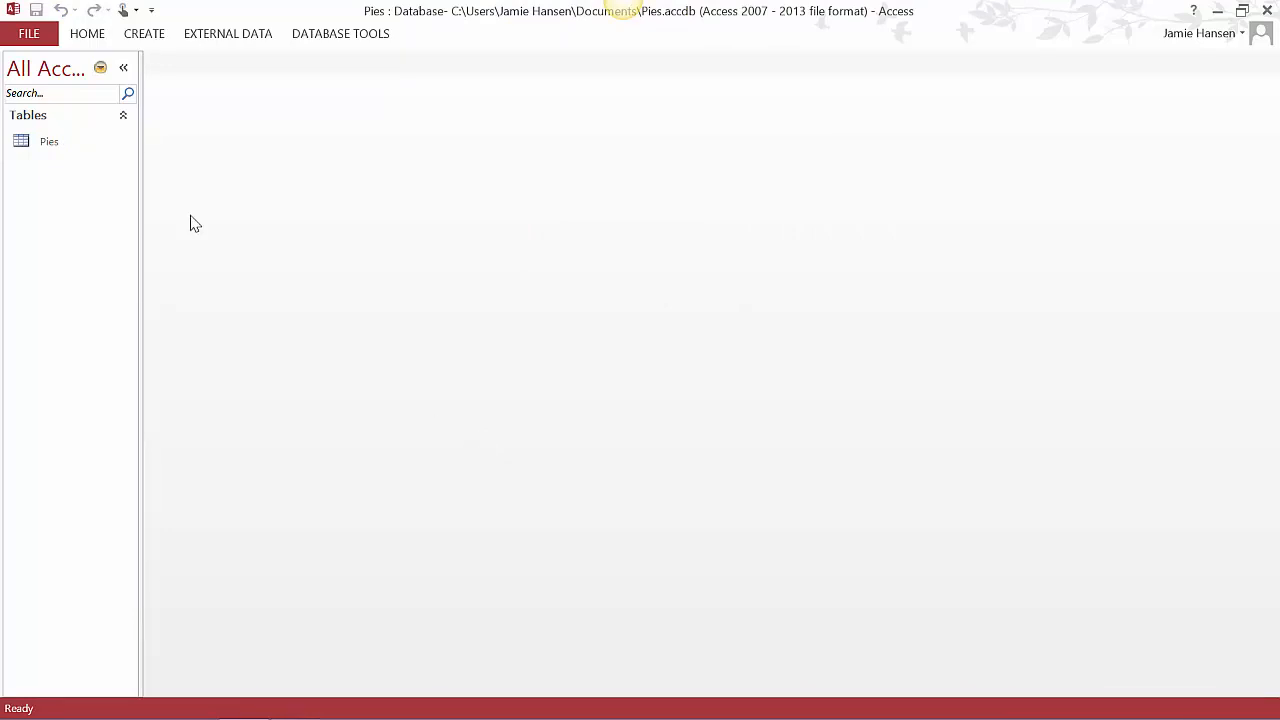
# Create an automatic form based on the Pies table
pyautogui.click(144, 33)
pyautogui.click(42, 153)
pyautogui.moveTo(42, 153); pyautogui.dragTo(37, 143)
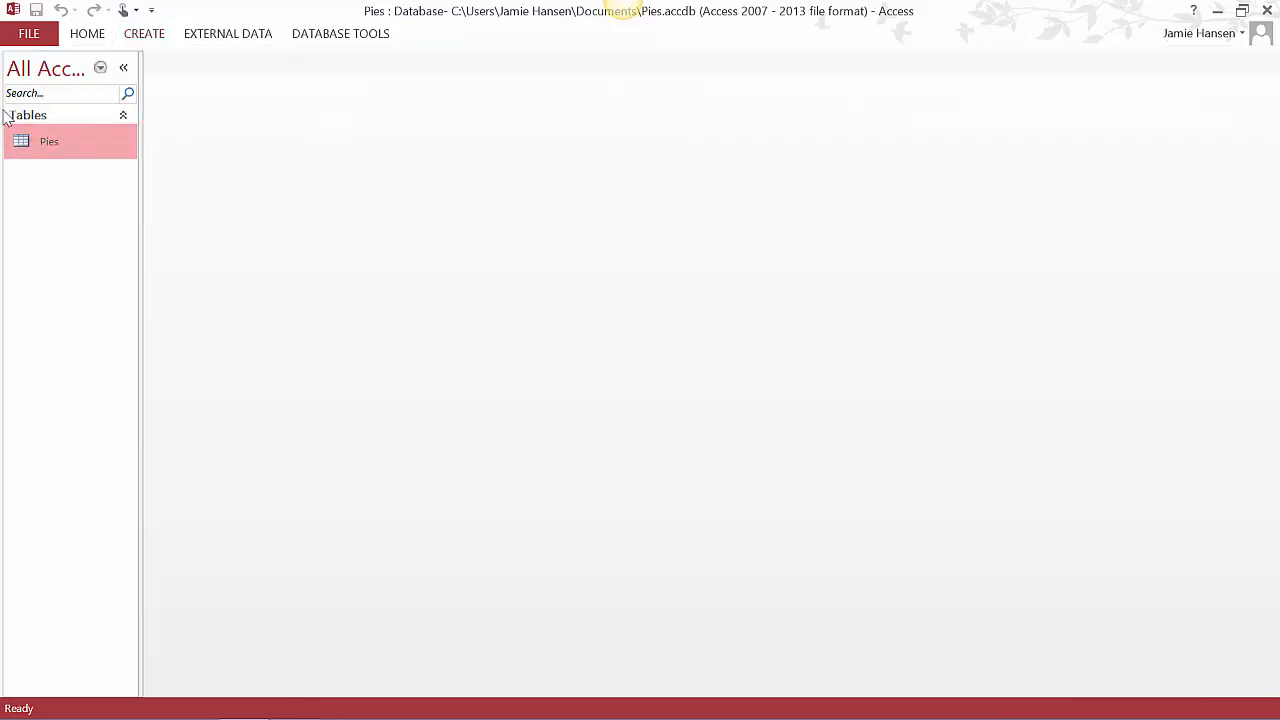
pyautogui.click(138, 40)
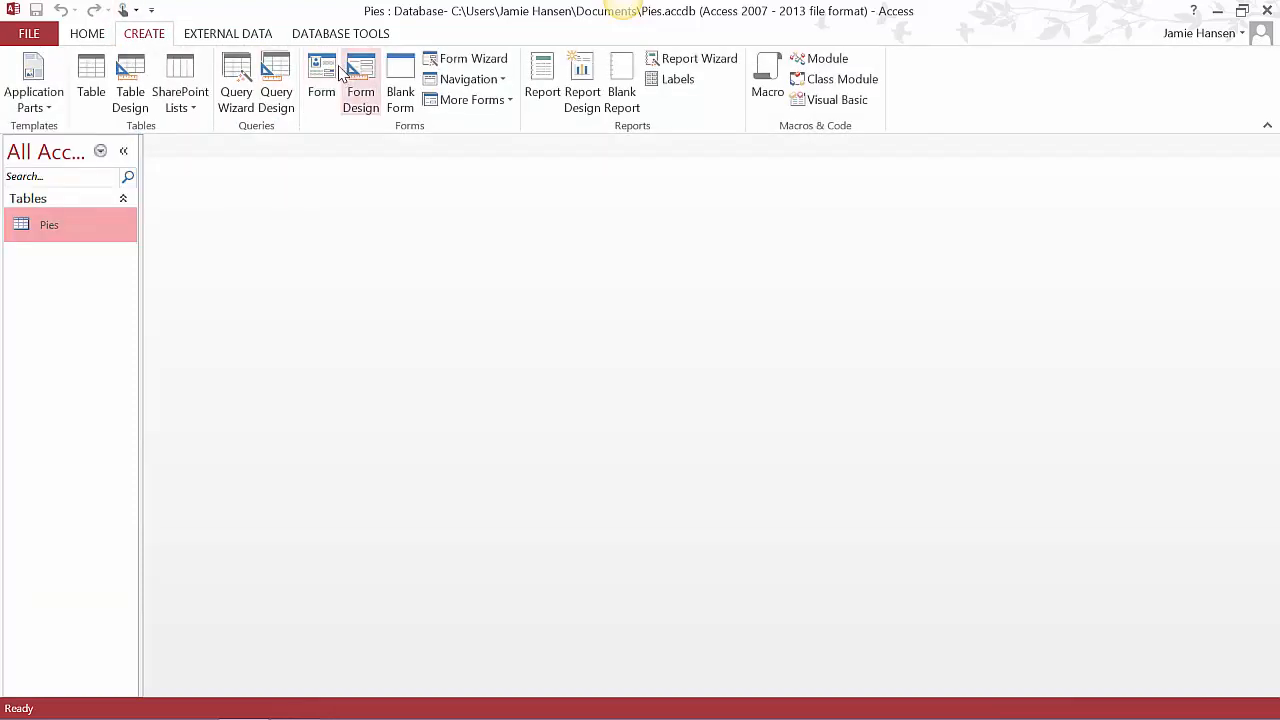
pyautogui.click(330, 70)
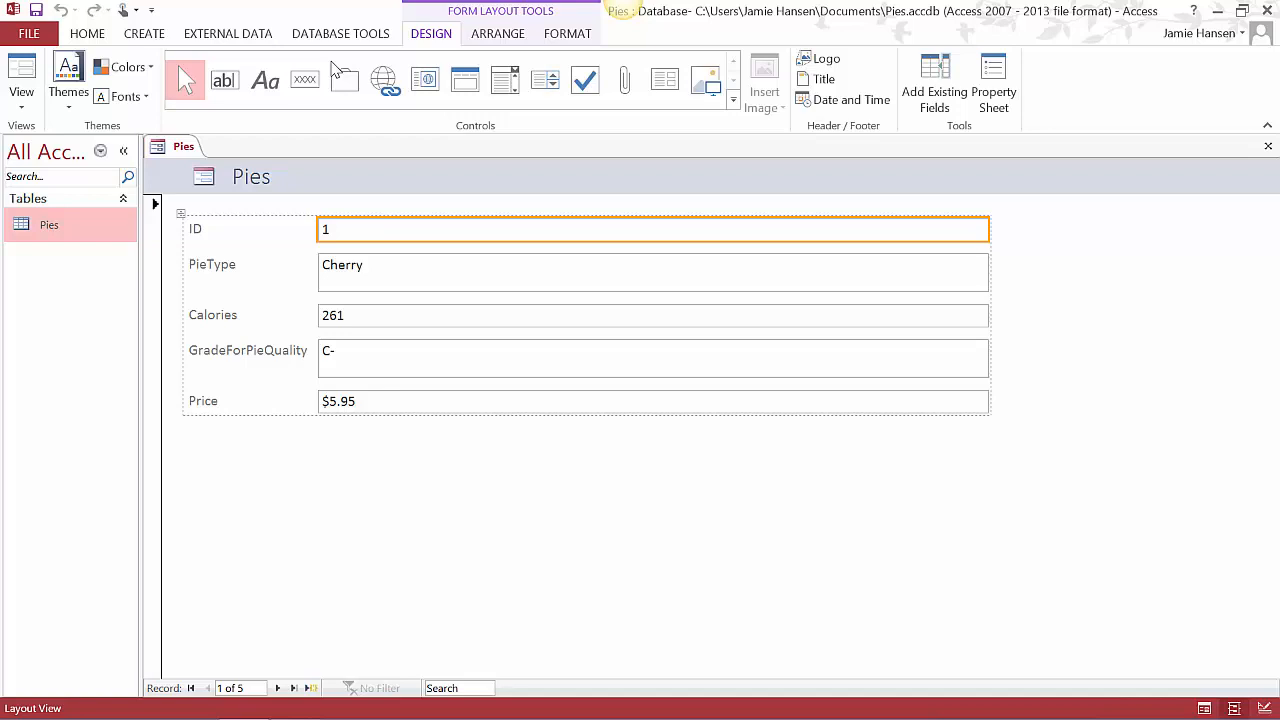
# Close the new form and save it under the form name Input Pies
pyautogui.click(1268, 147)
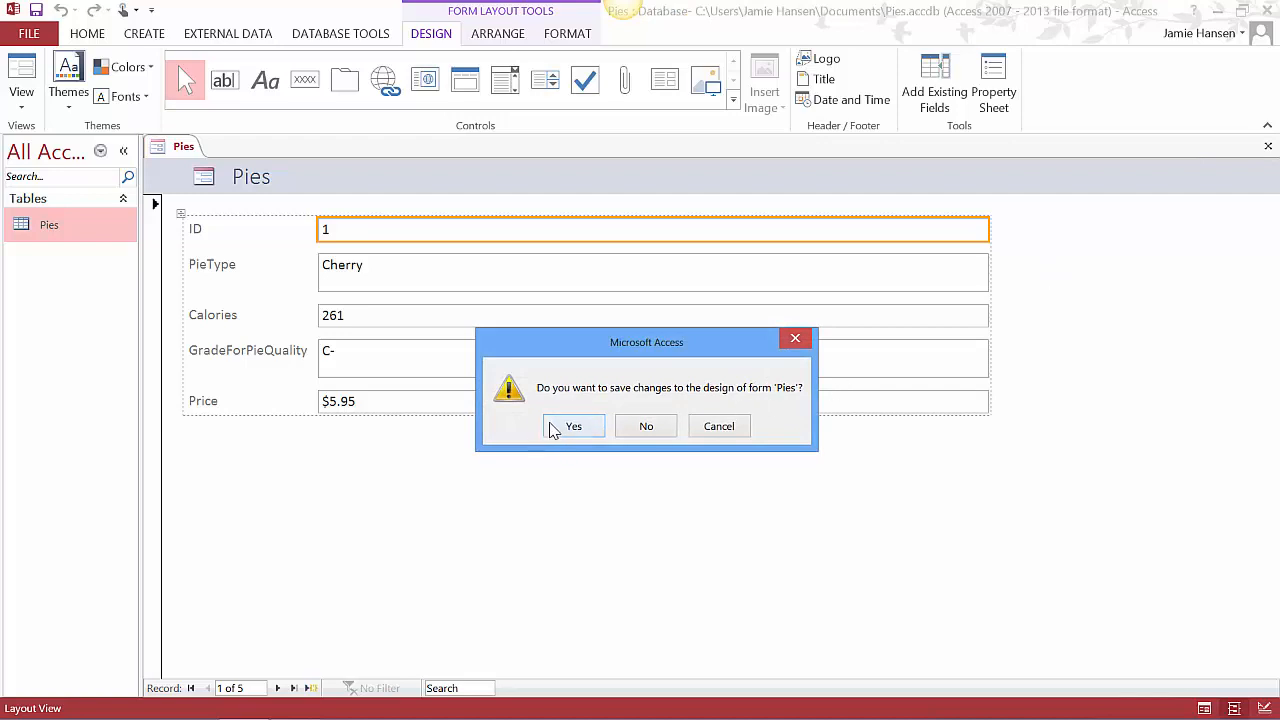
pyautogui.click(566, 426)
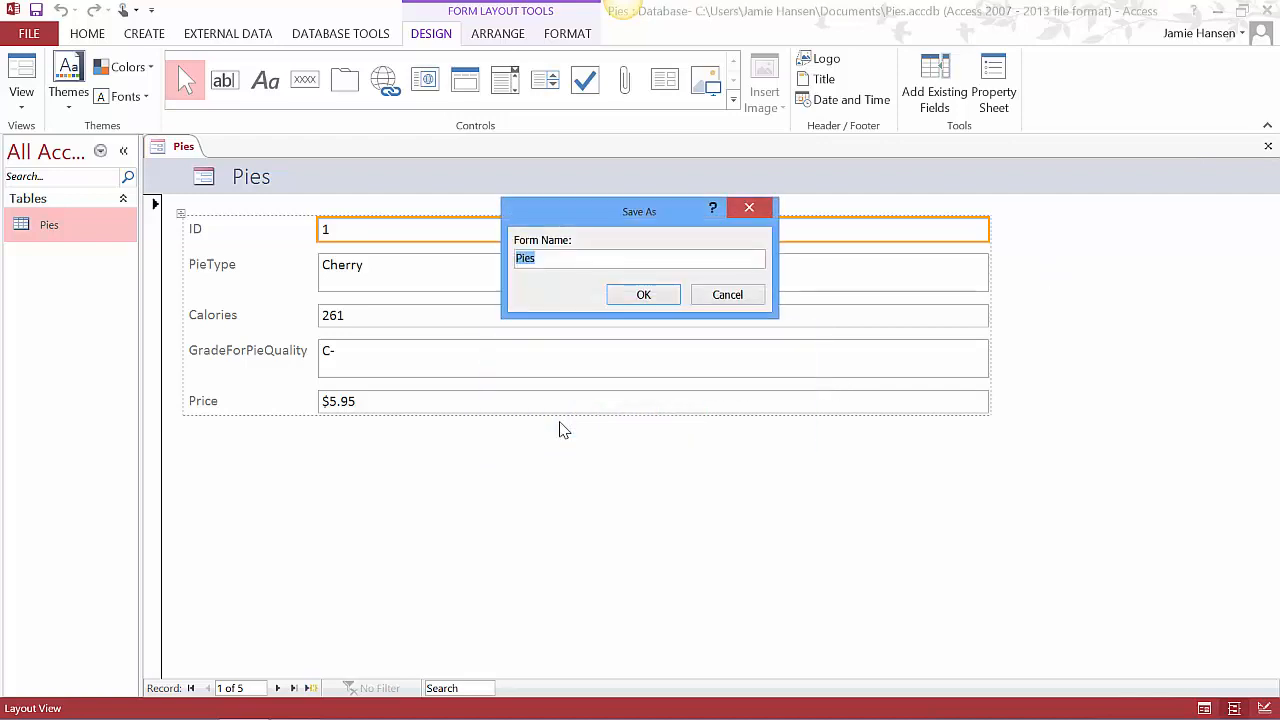
pyautogui.write('Input Pies')
pyautogui.press('Return')
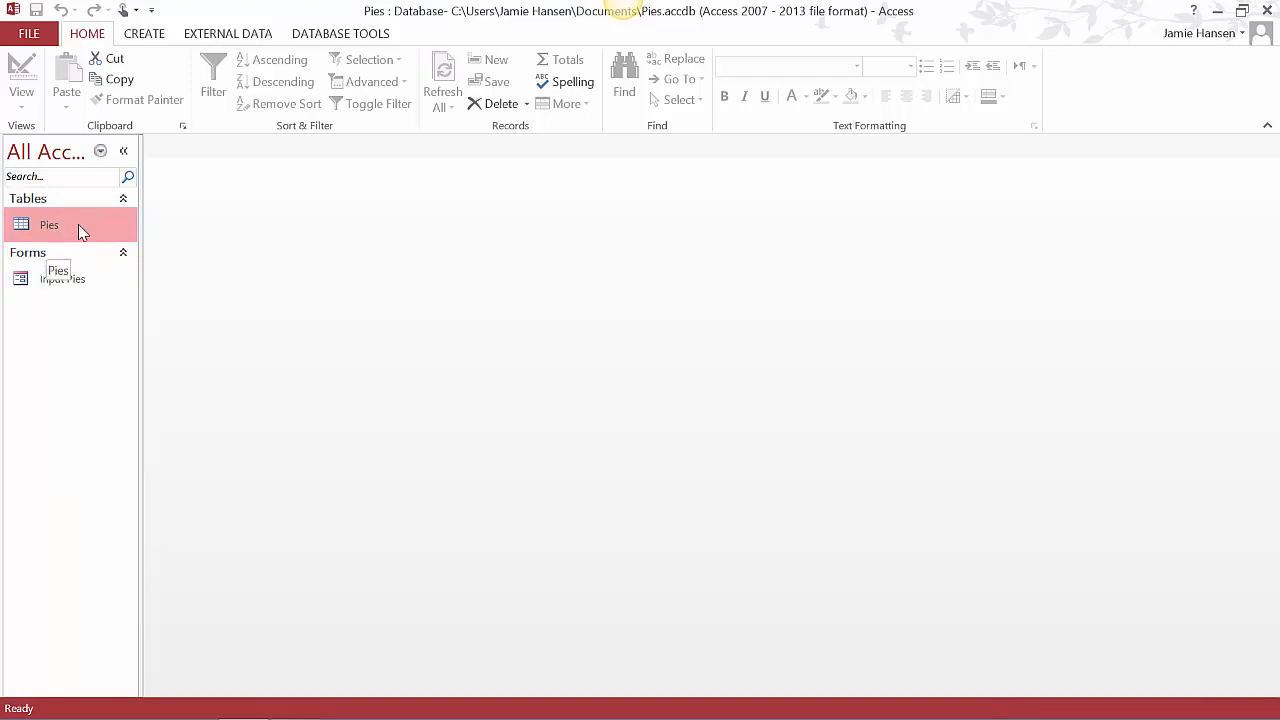
# Open the Input Pies form and set the price of the Peanut Butter Pie record to $4.95
pyautogui.doubleClick(62, 279)
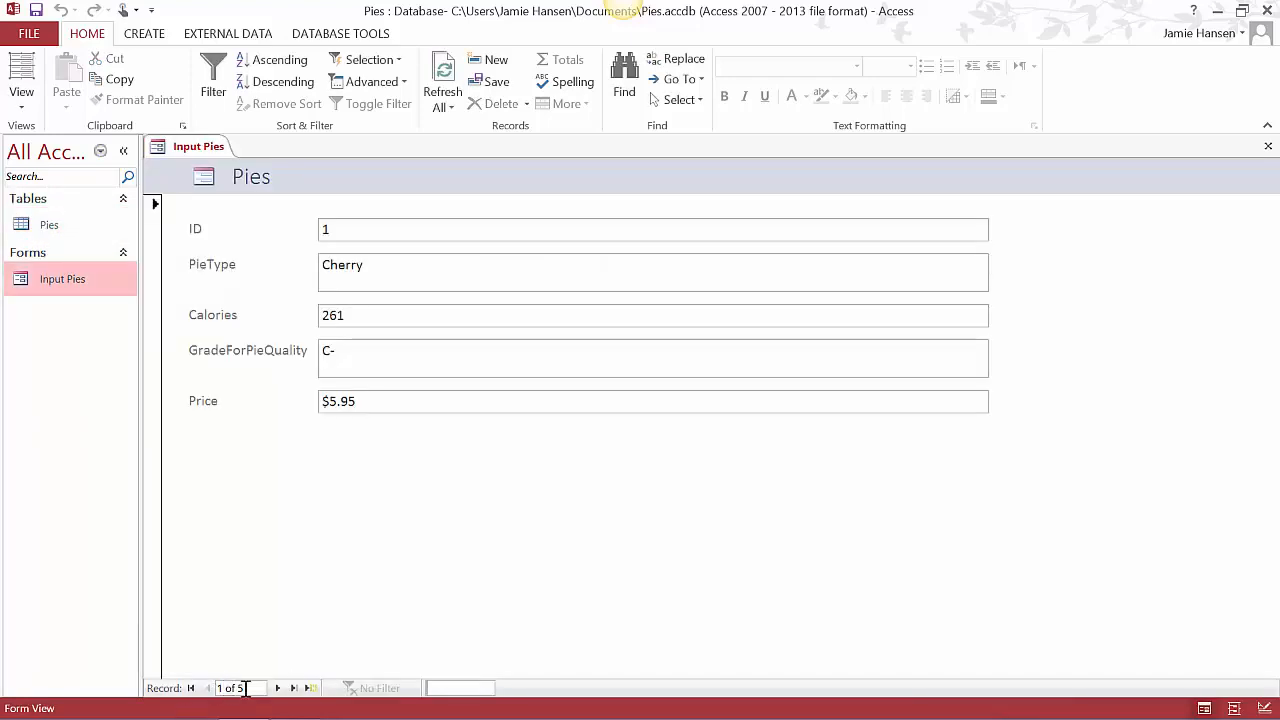
pyautogui.click(280, 694)
pyautogui.click(280, 694)
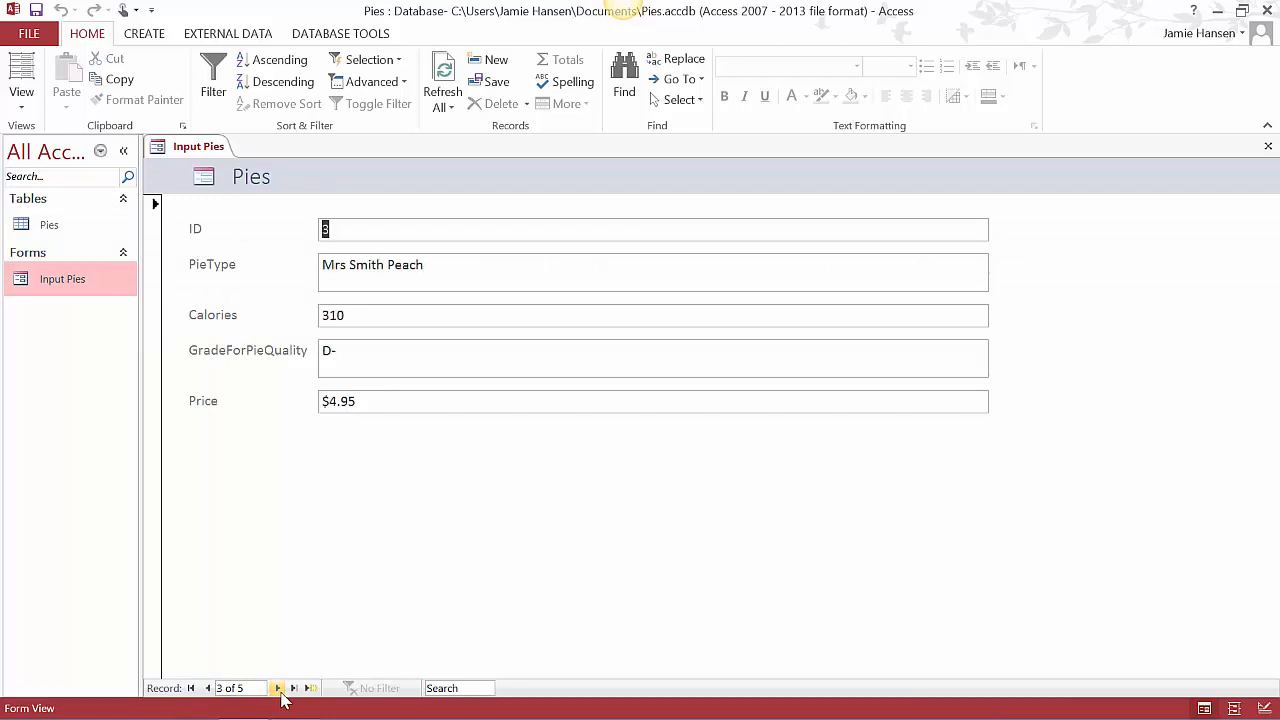
pyautogui.click(279, 690)
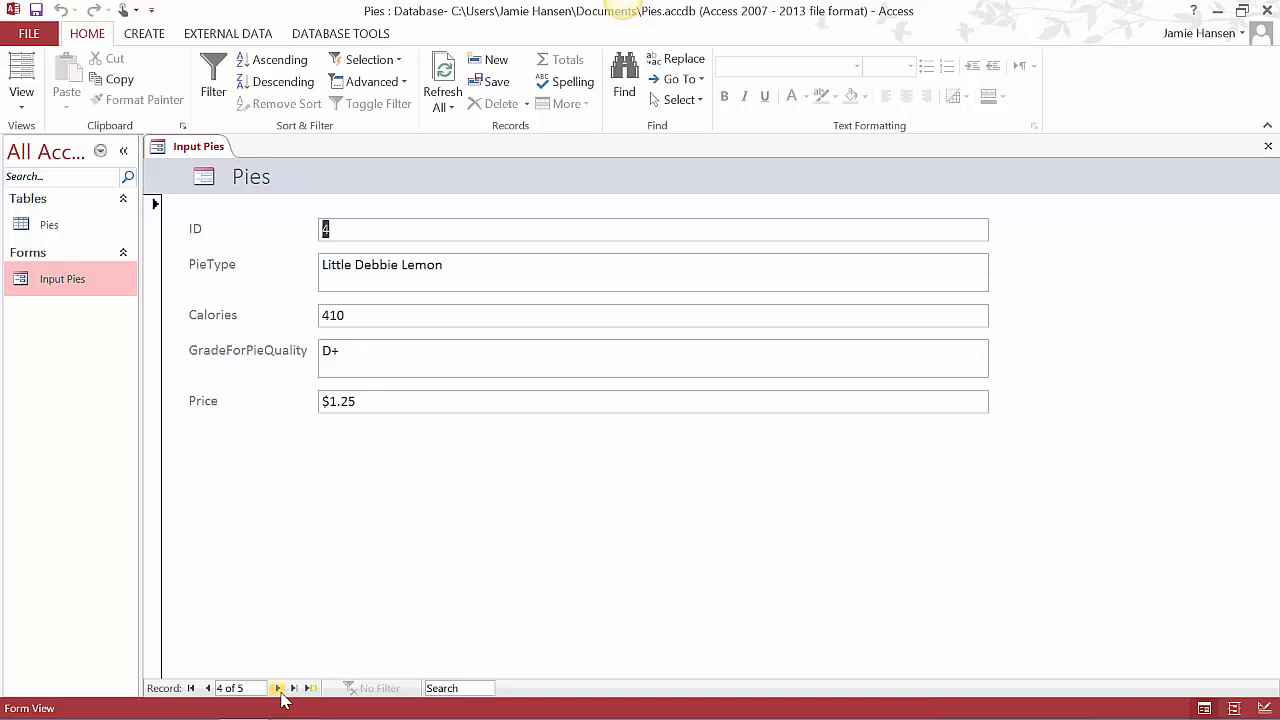
pyautogui.click(279, 690)
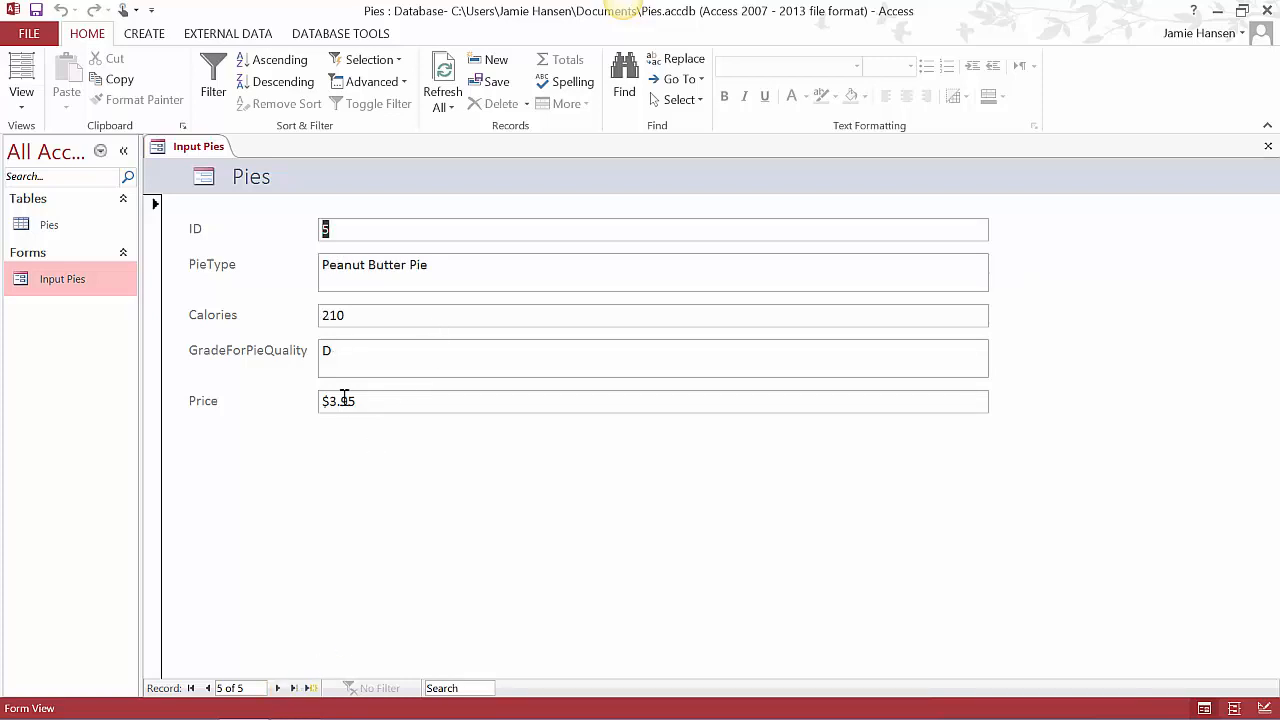
pyautogui.moveTo(330, 400); pyautogui.dragTo(340, 401)
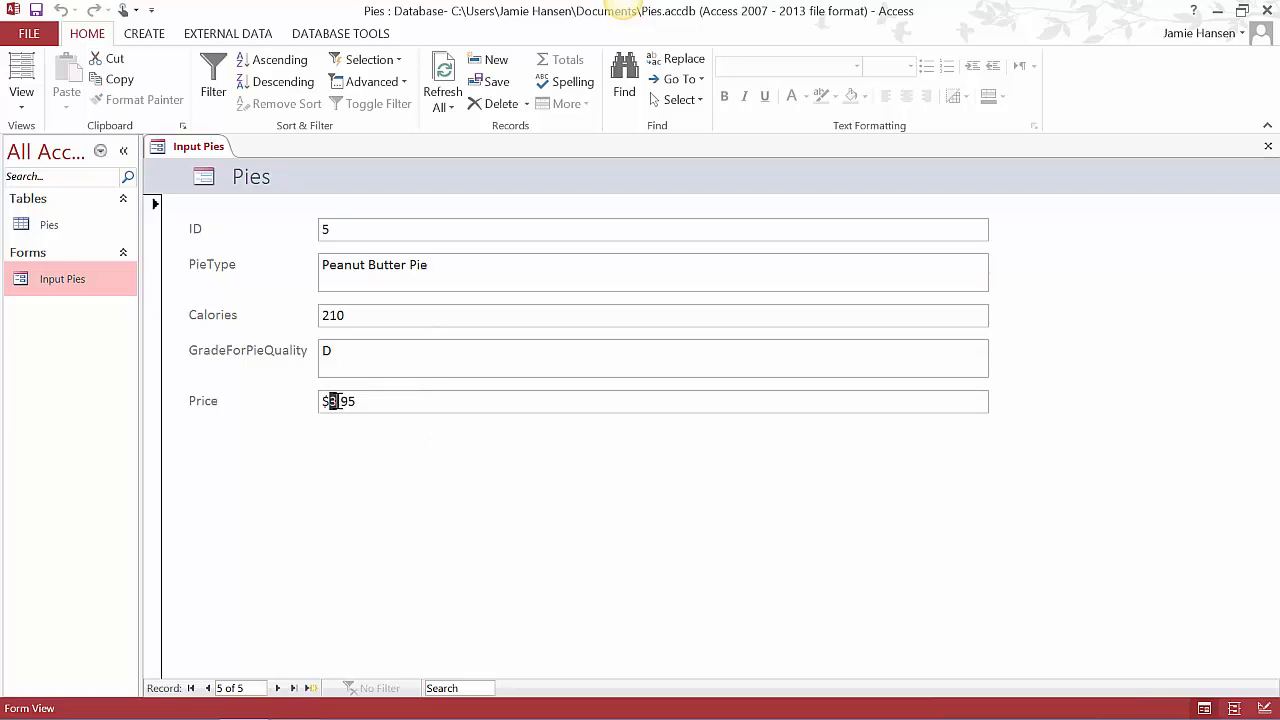
pyautogui.write('4')
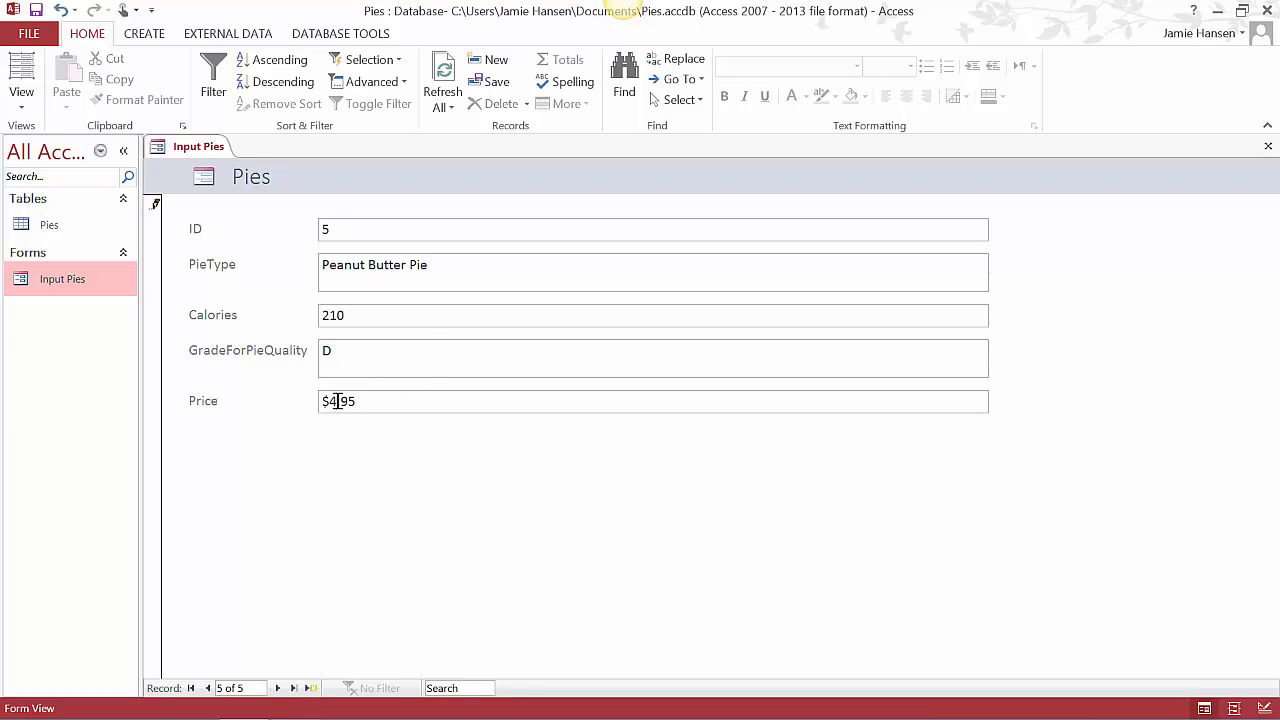
pyautogui.press('Return')
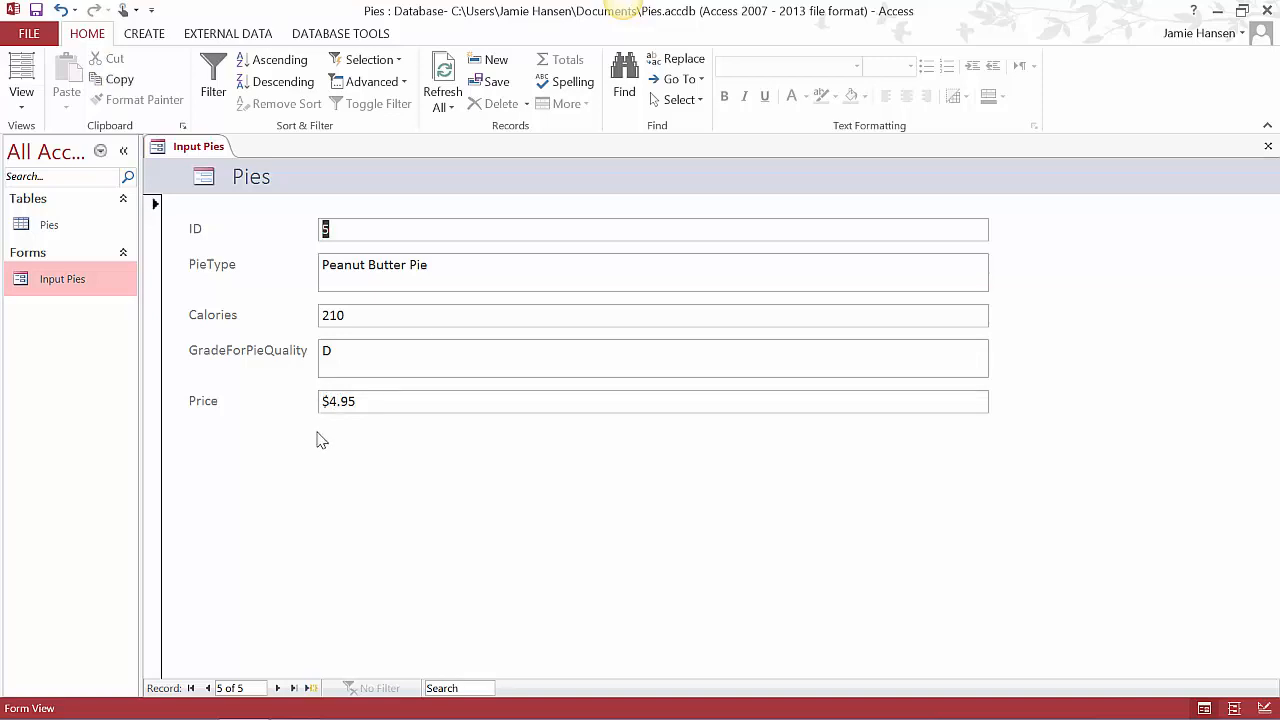
# Add a new record for Edwards Key Lime with 330 calories, grade D and a price of $2.50
pyautogui.click(312, 690)
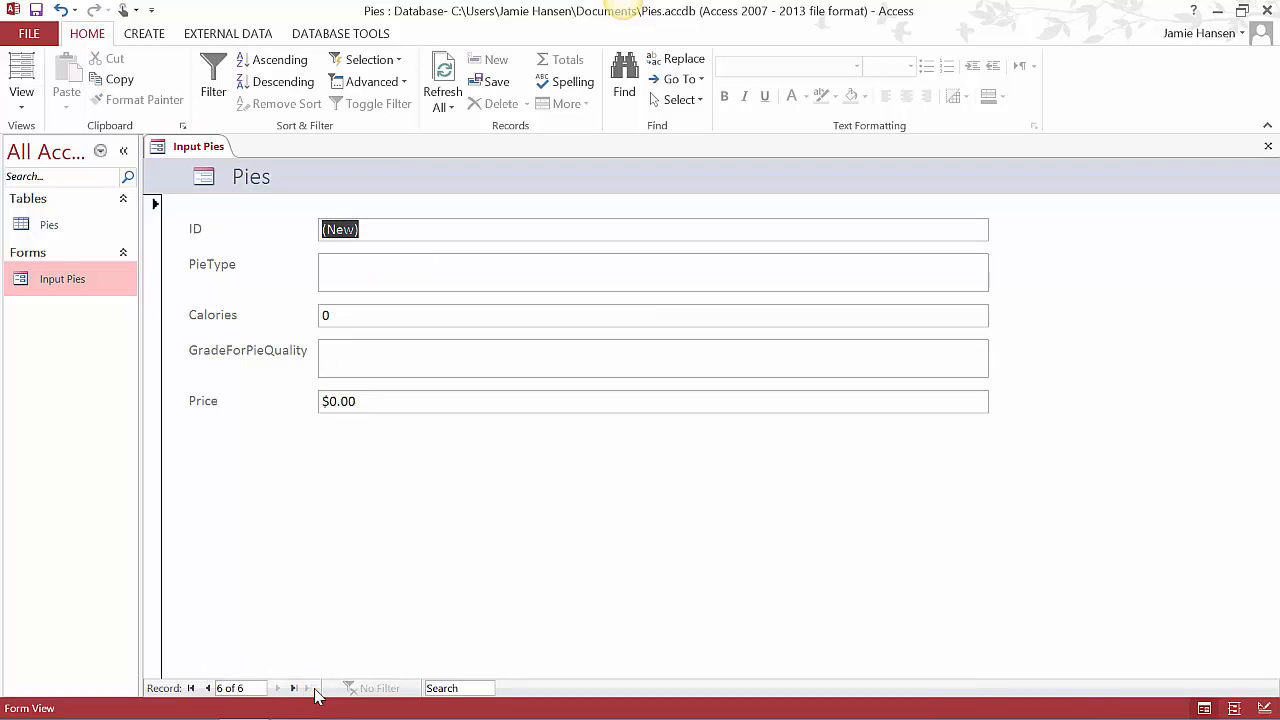
pyautogui.press('Tab')
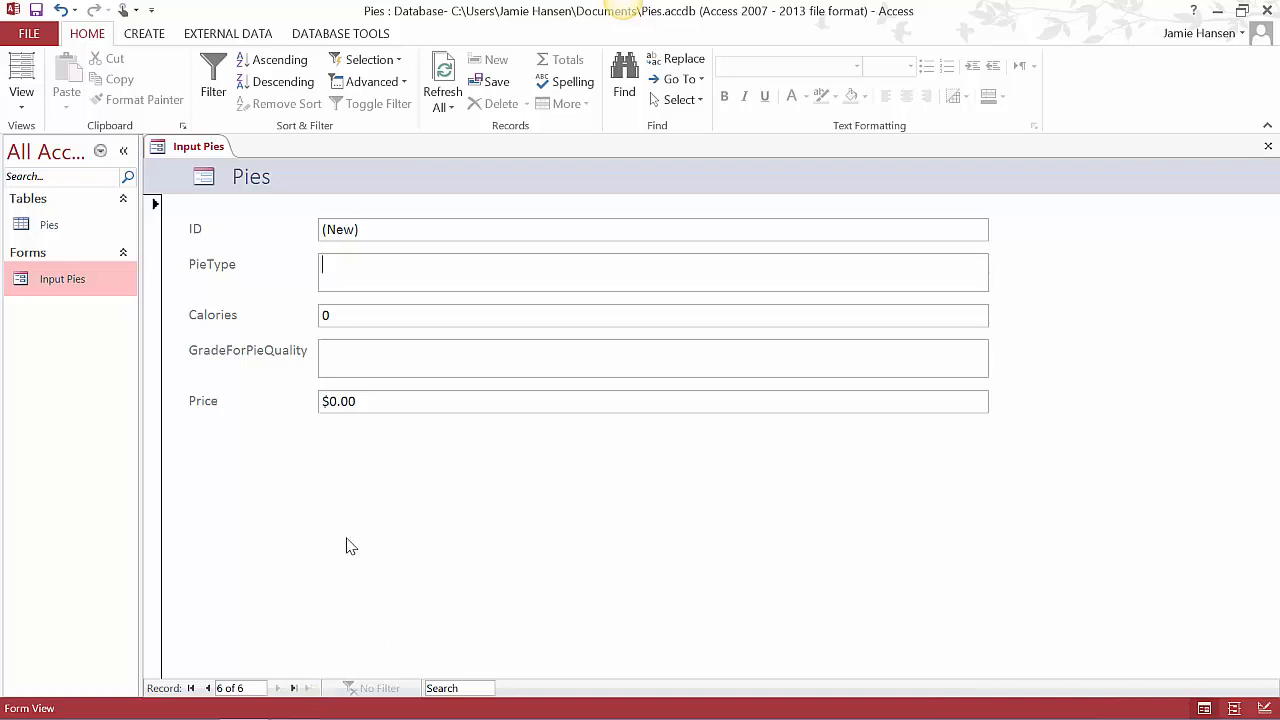
pyautogui.write('Edwards')
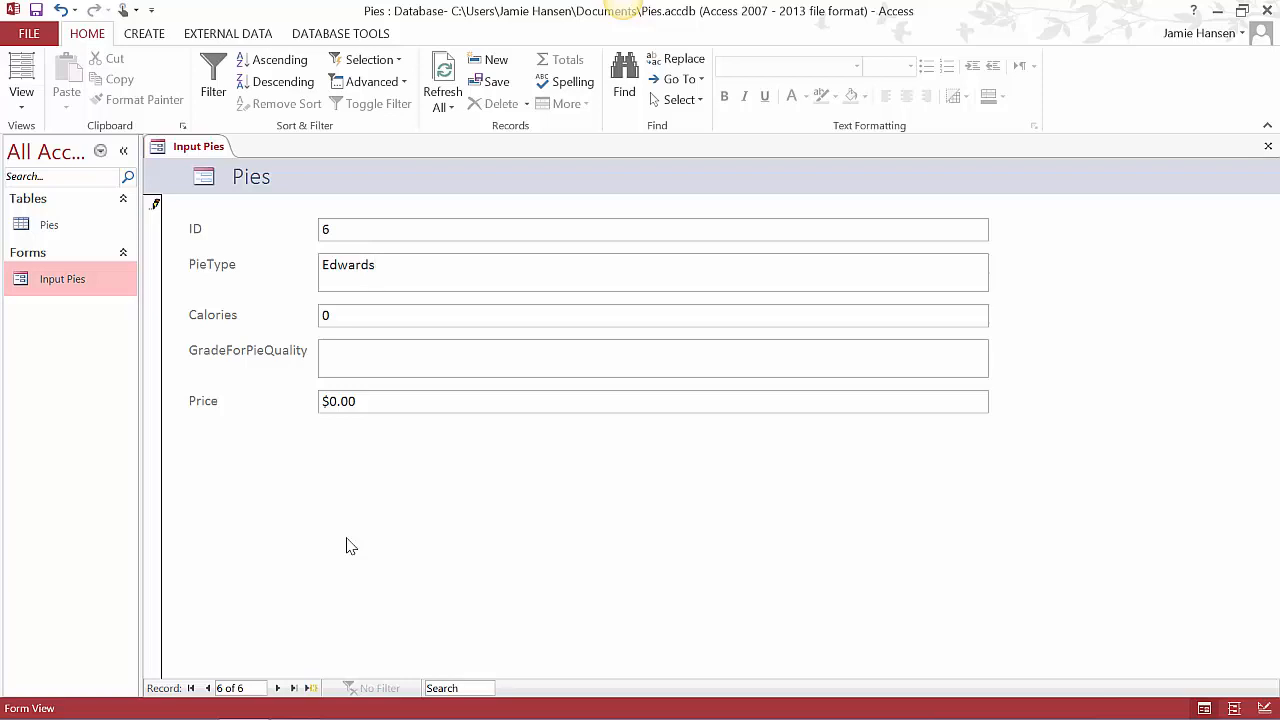
pyautogui.write(' Key Lime')
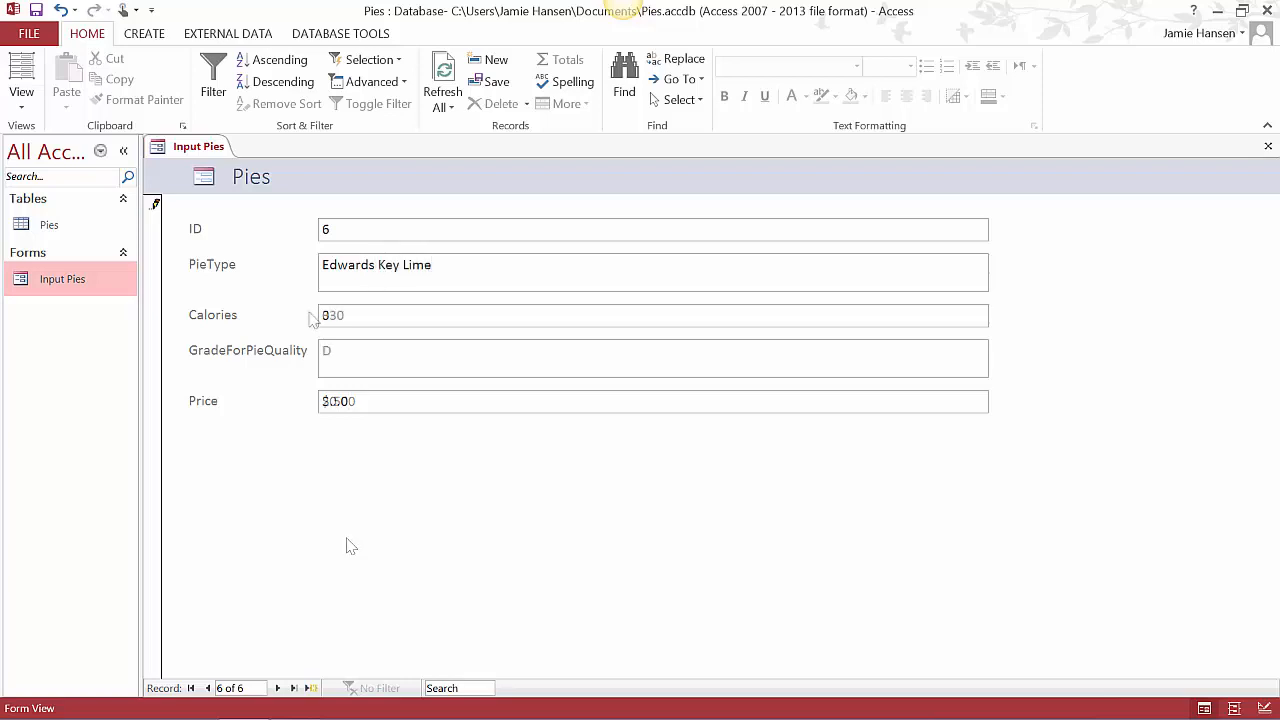
pyautogui.press('Tab')
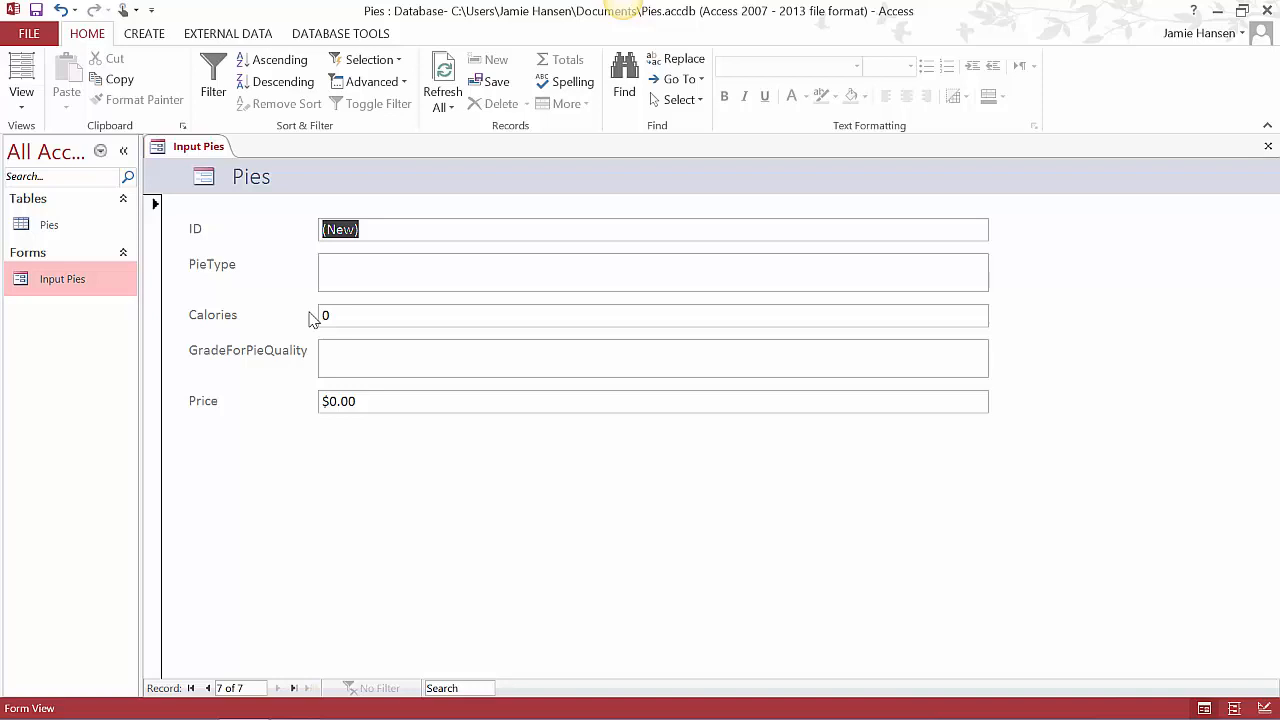
# Add a Chocolate Crème Pie record with 440 calories, grade D- and price $0.77, and open the Pies table to check the records
pyautogui.press('Tab')
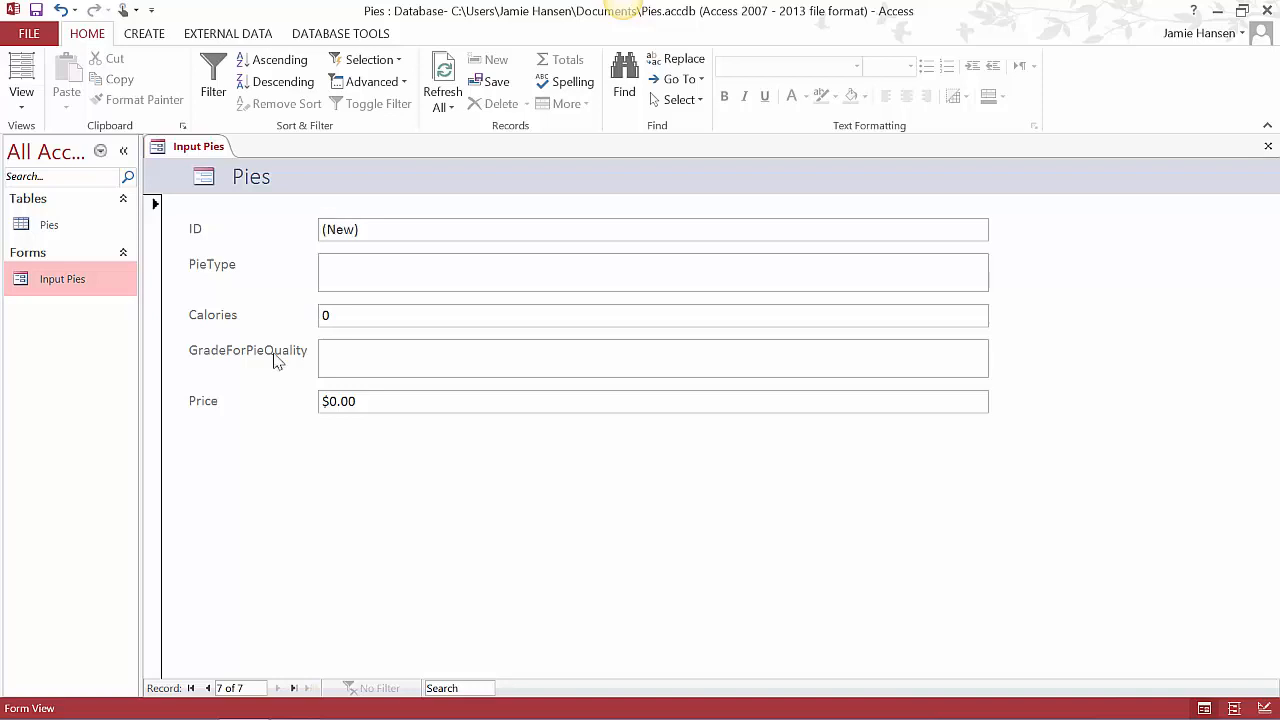
pyautogui.write('Chocolate Creme')
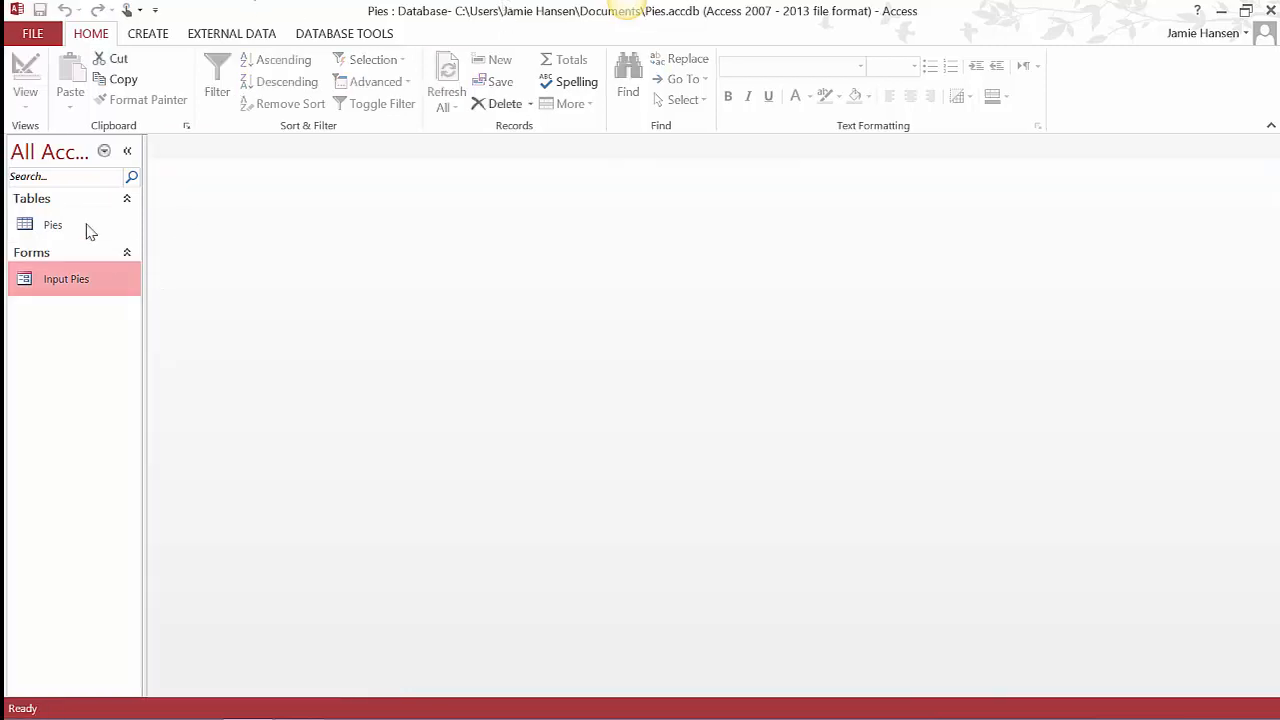
pyautogui.click(58, 224)
pyautogui.doubleClick(58, 224)
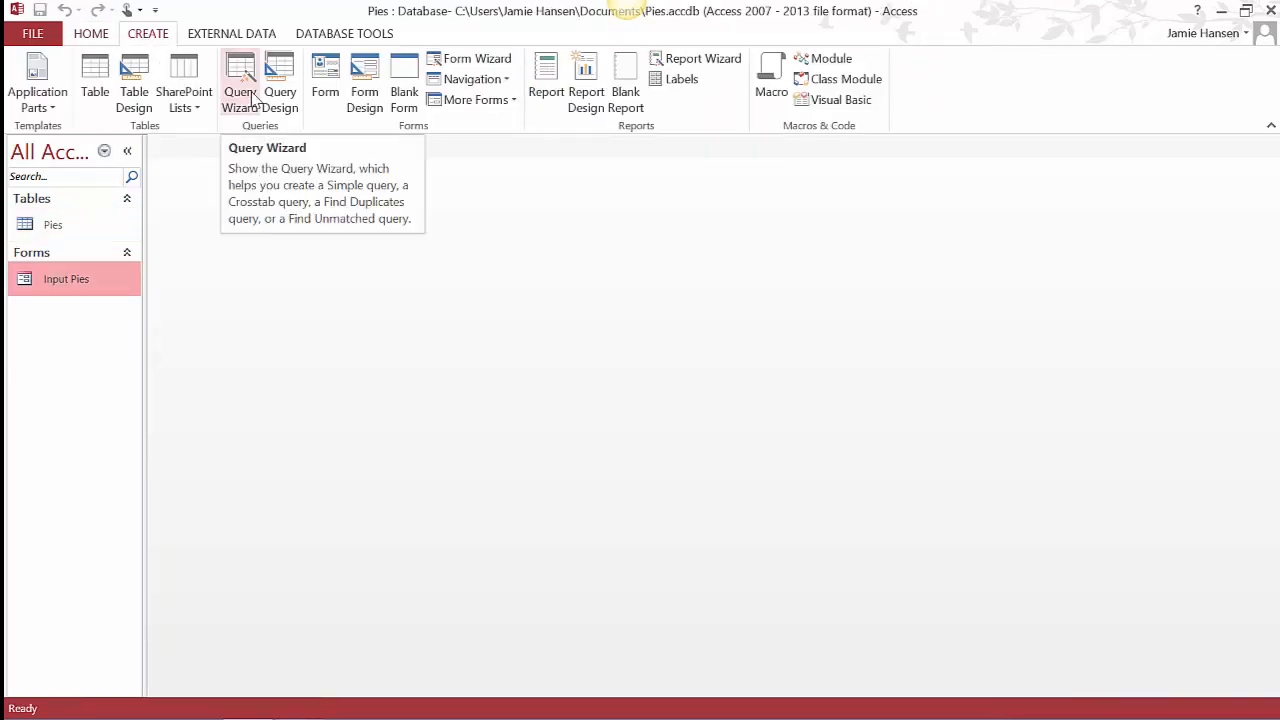
# Start a simple query on the Pies table with the wizard and include the PieType and Price fields
pyautogui.click(254, 100)
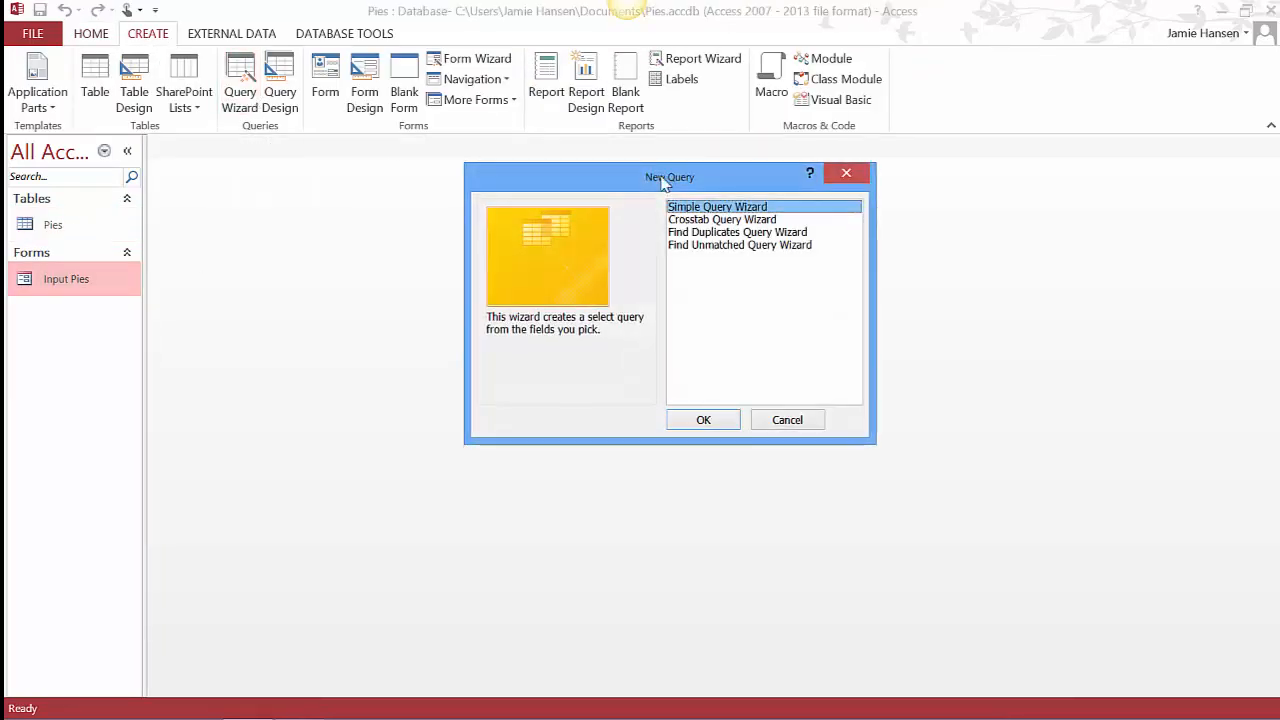
pyautogui.click(680, 419)
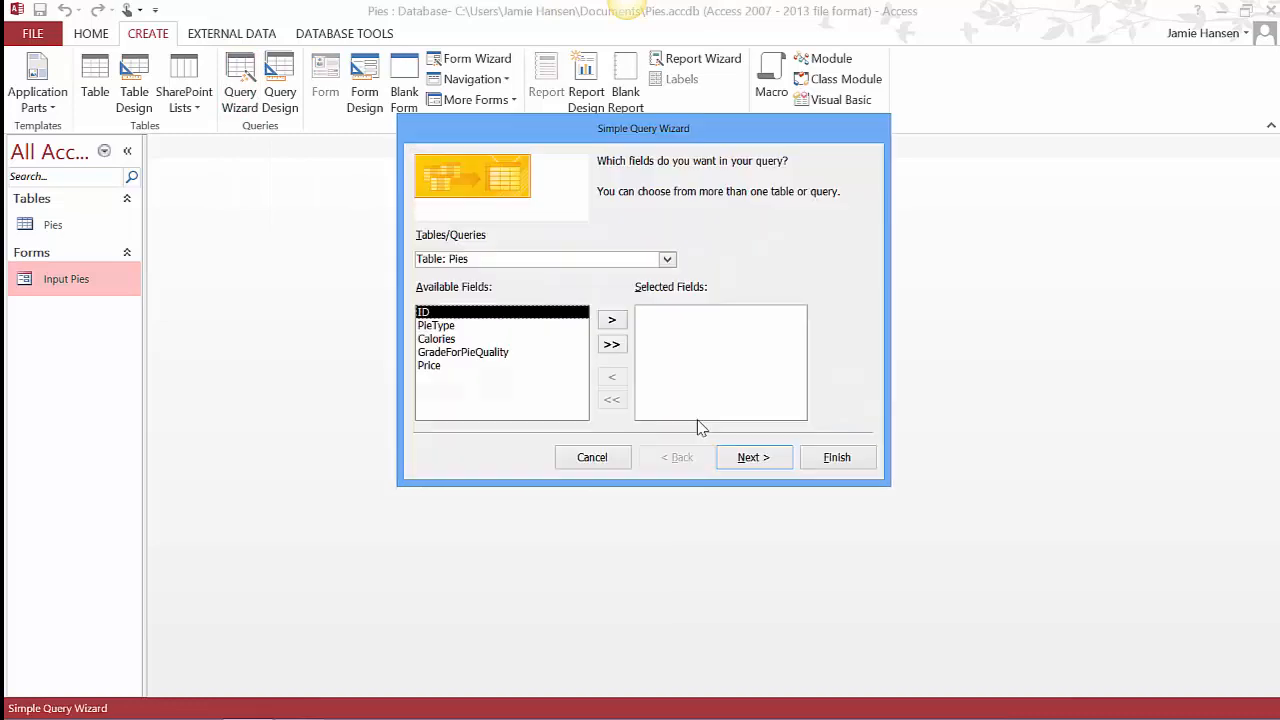
pyautogui.click(450, 327)
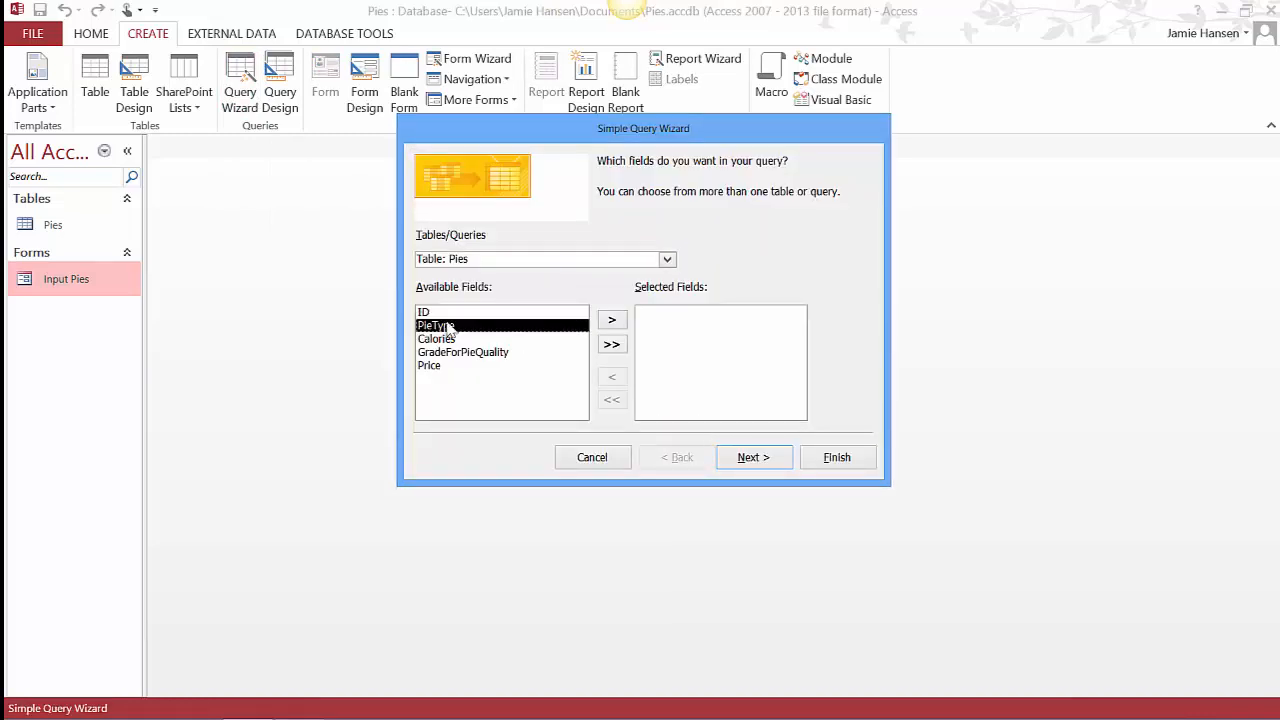
pyautogui.click(612, 320)
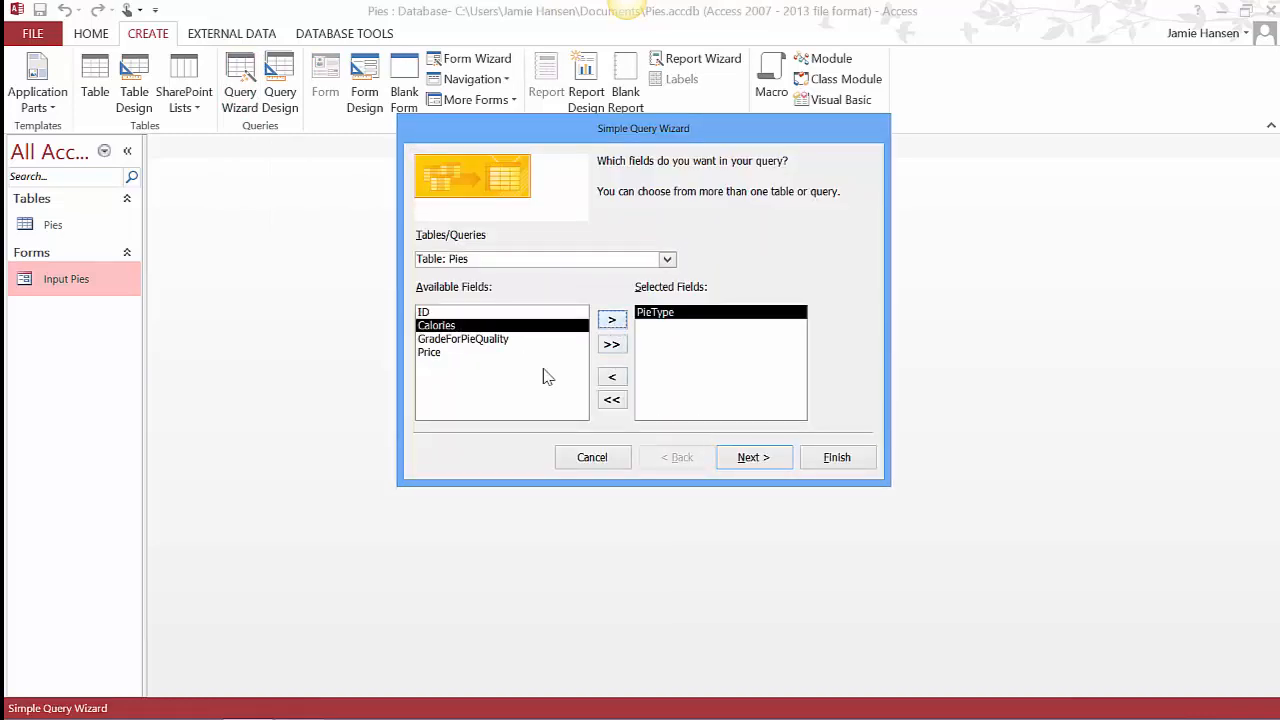
pyautogui.click(436, 339)
pyautogui.click(436, 353)
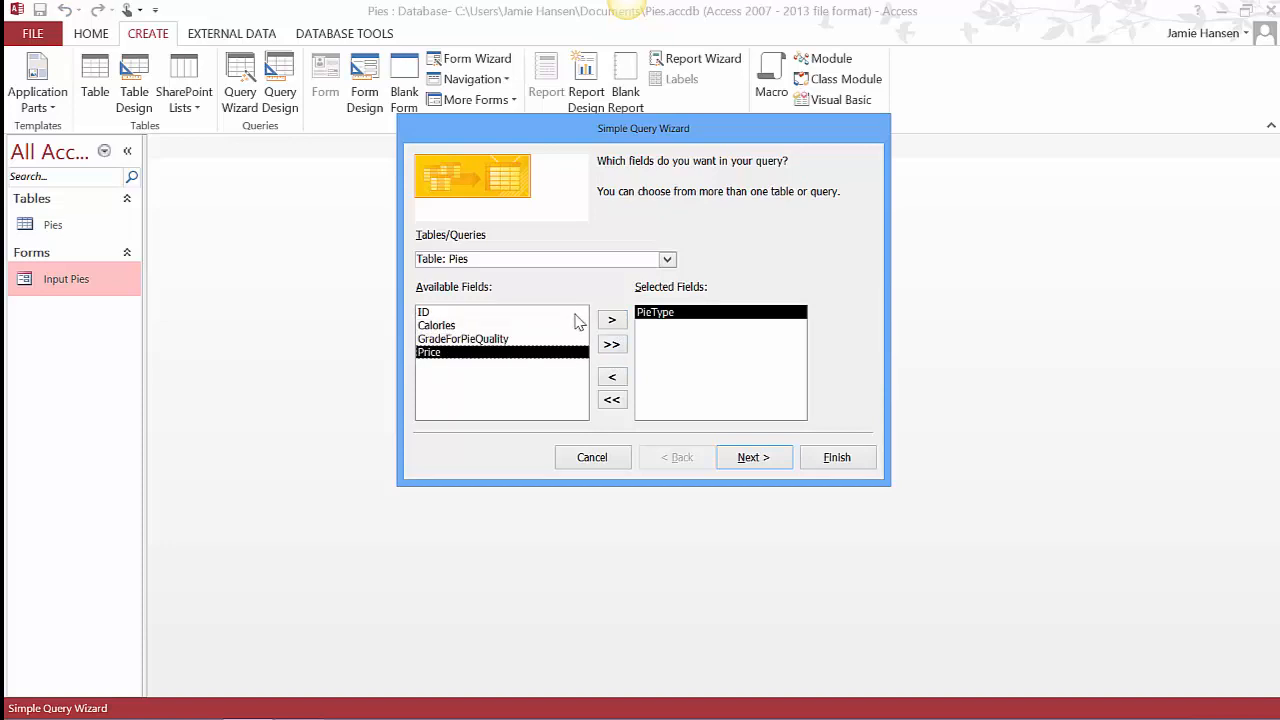
pyautogui.click(612, 320)
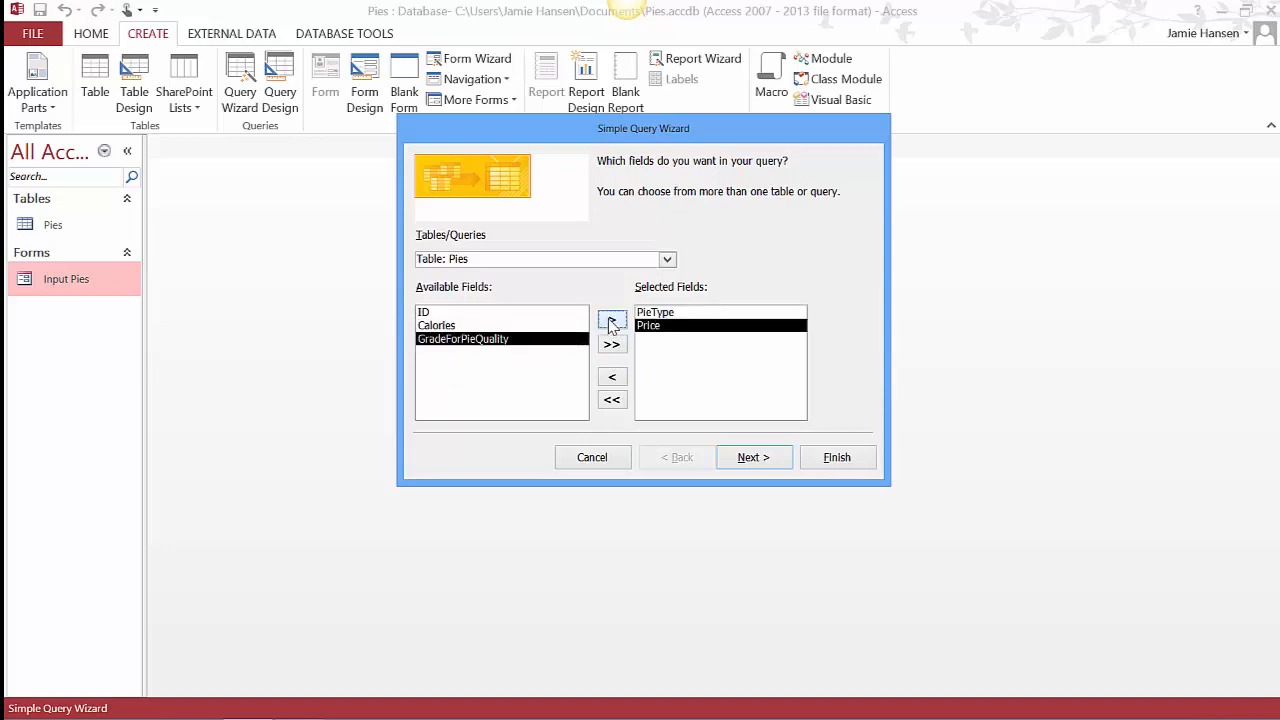
# Finish the query as a detail query titled Pies Query, view its records and close it
pyautogui.click(748, 462)
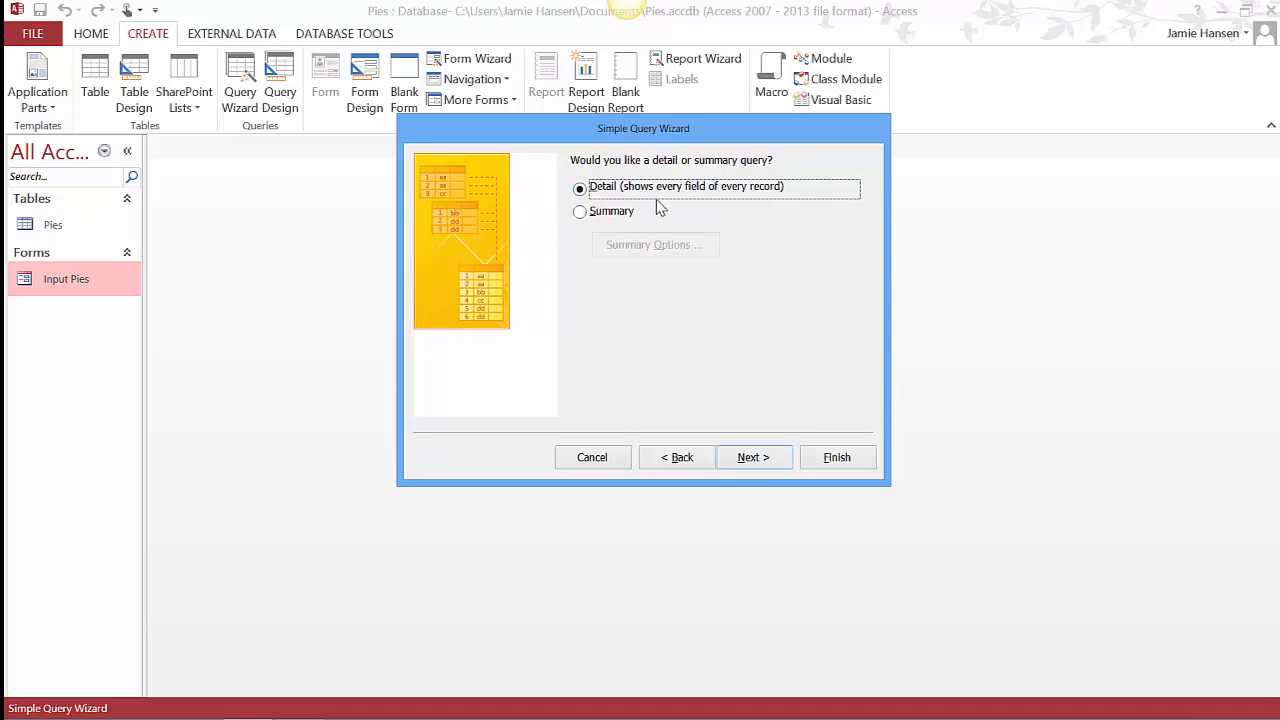
pyautogui.click(737, 462)
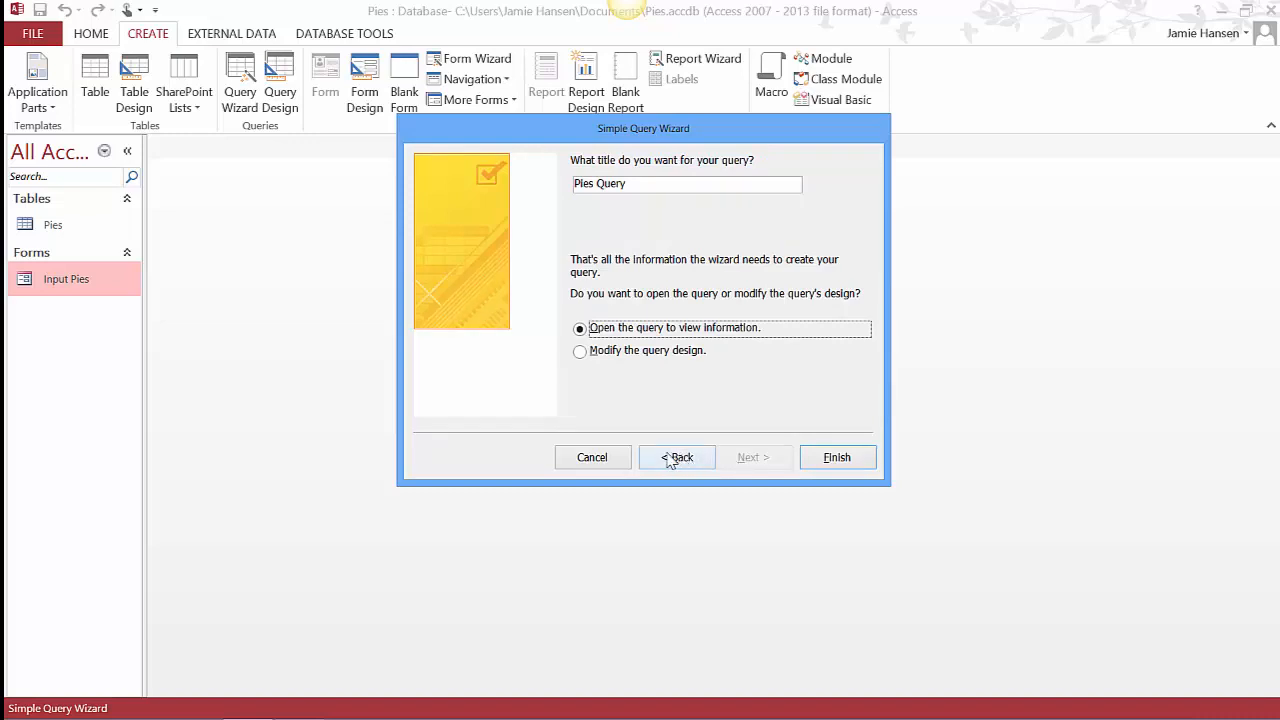
pyautogui.click(850, 458)
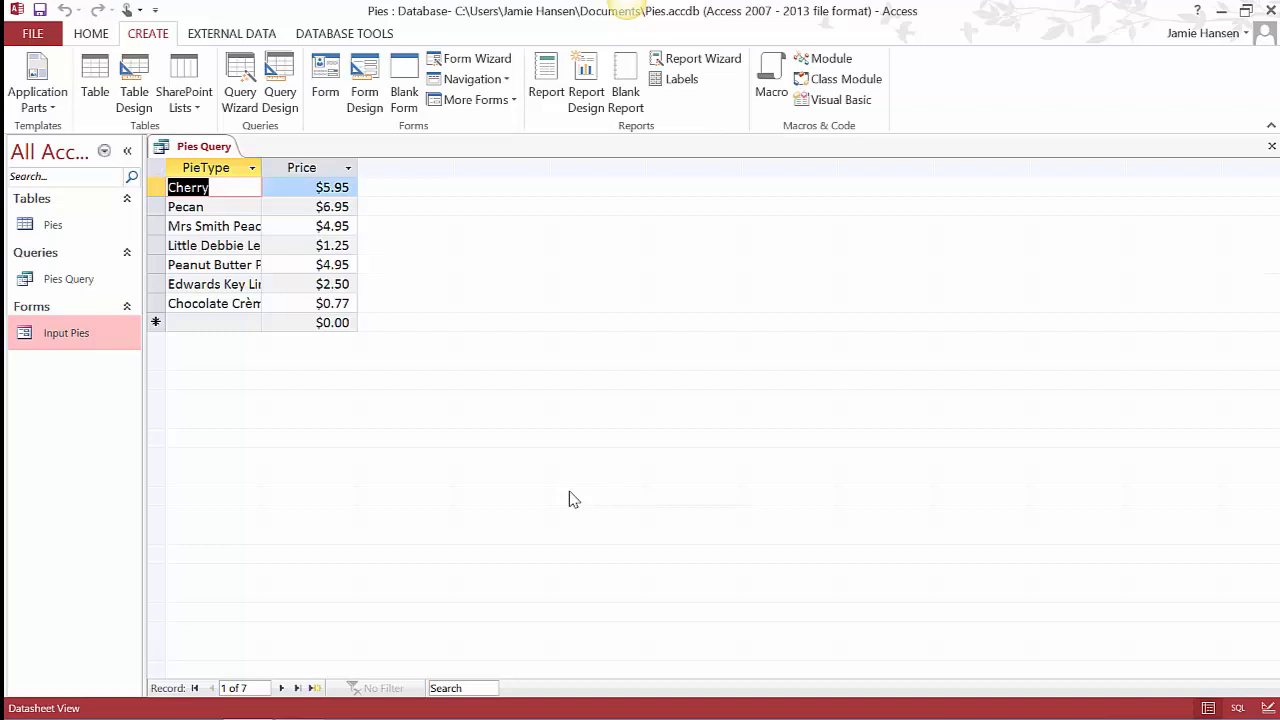
pyautogui.click(1271, 146)
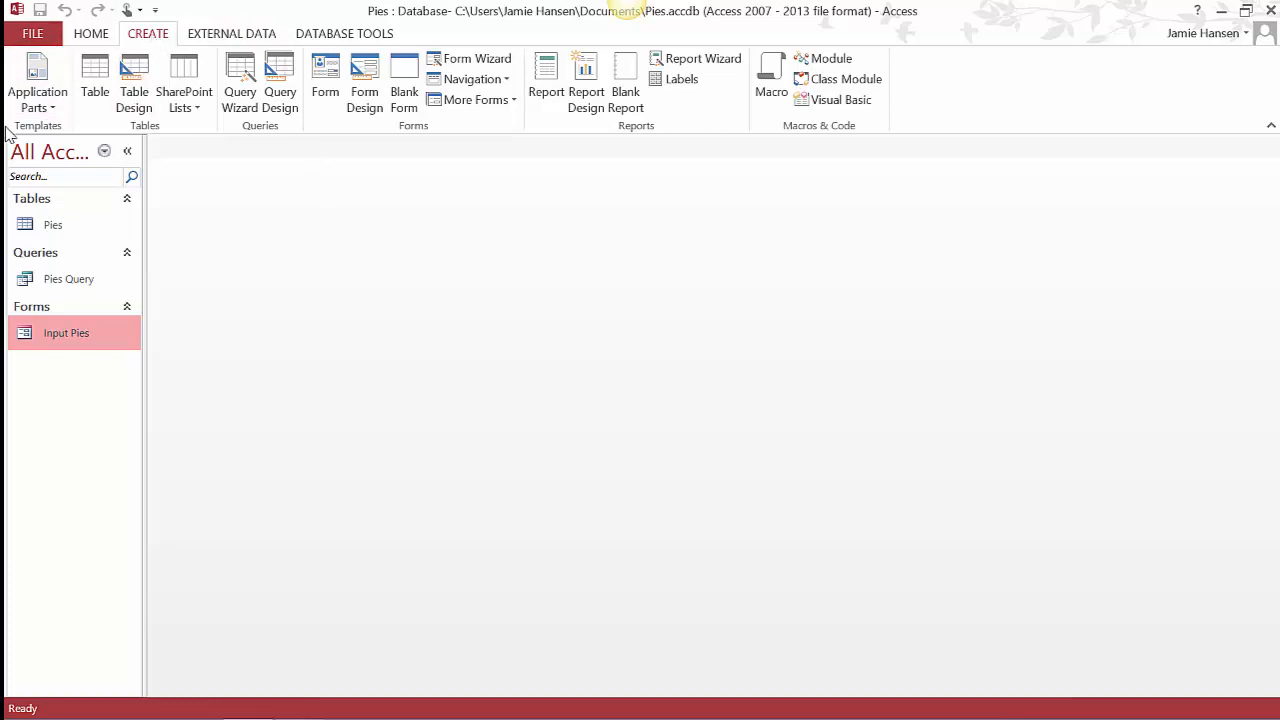
# Create an automatic report based on the Pies table, and close it, saving it under the report name Pies
pyautogui.click(24, 227)
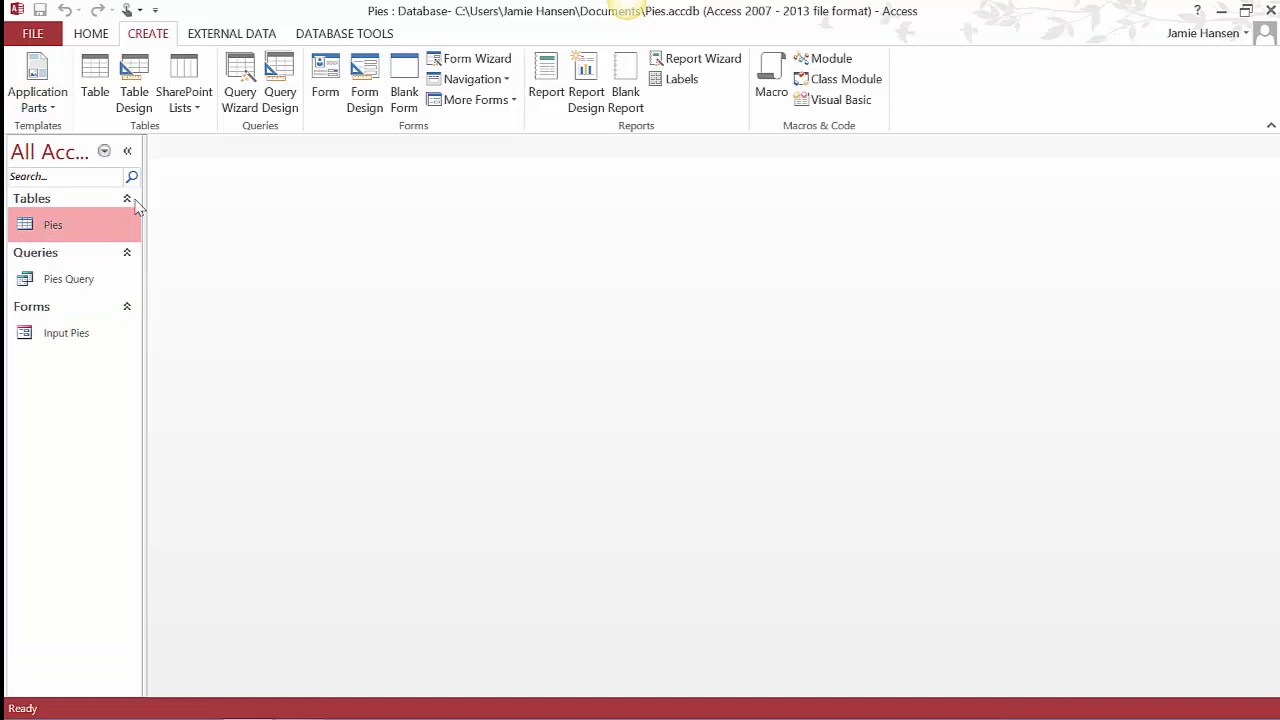
pyautogui.click(548, 80)
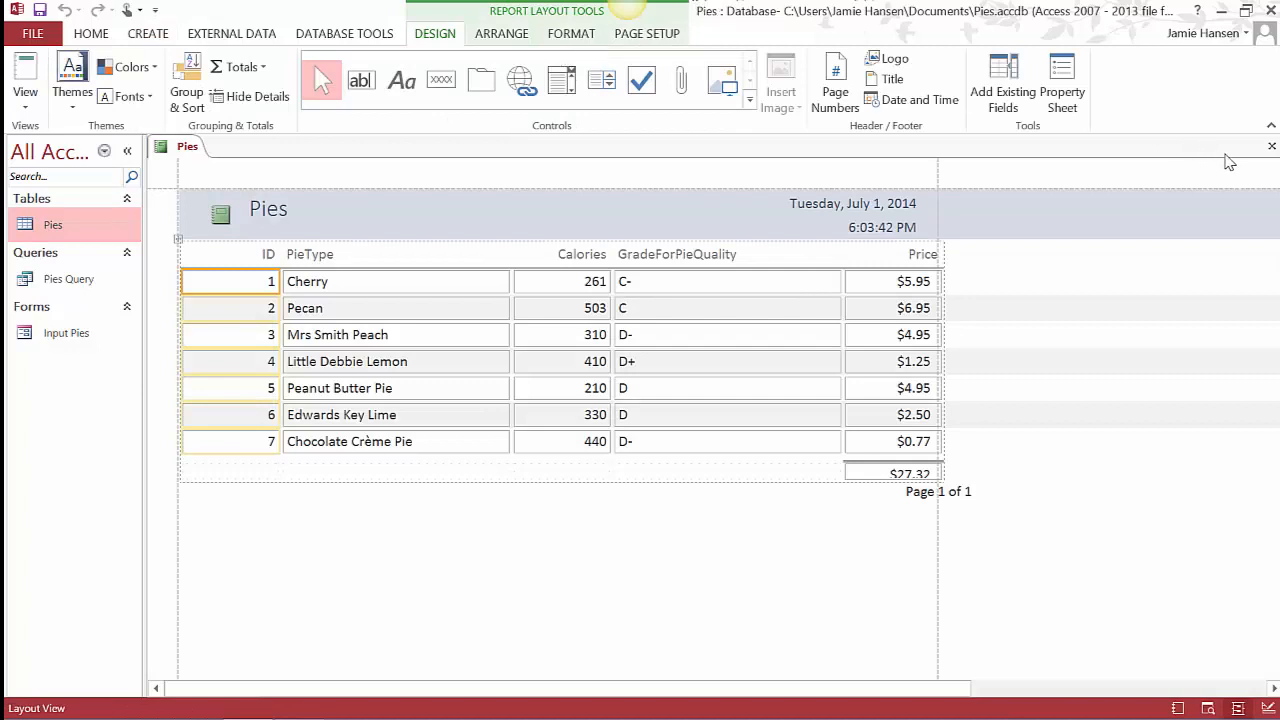
pyautogui.click(1272, 146)
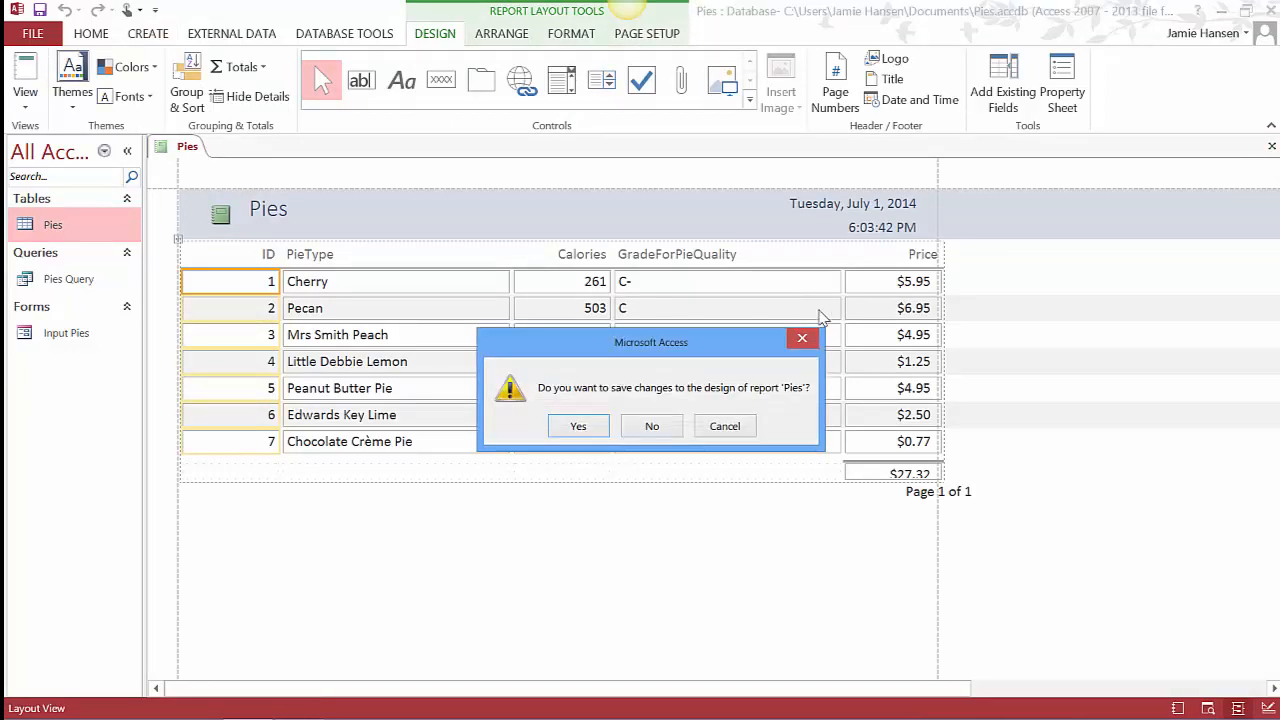
pyautogui.click(574, 438)
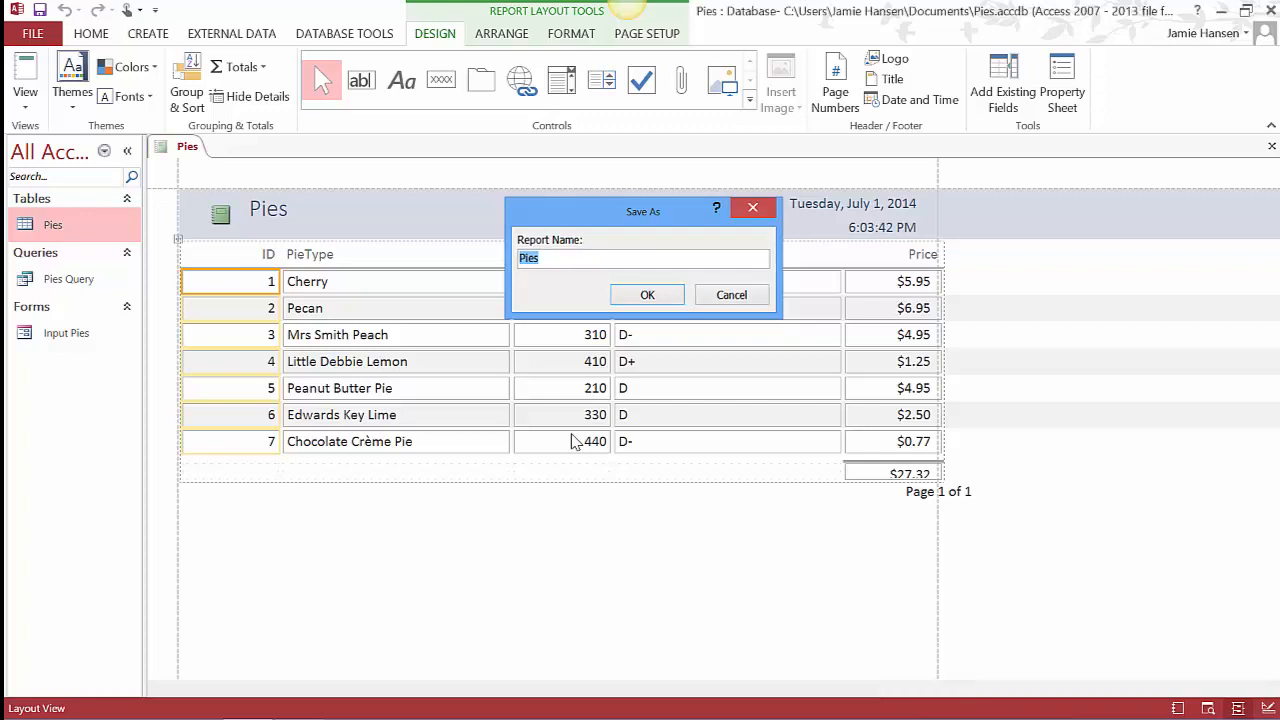
pyautogui.press('Return')
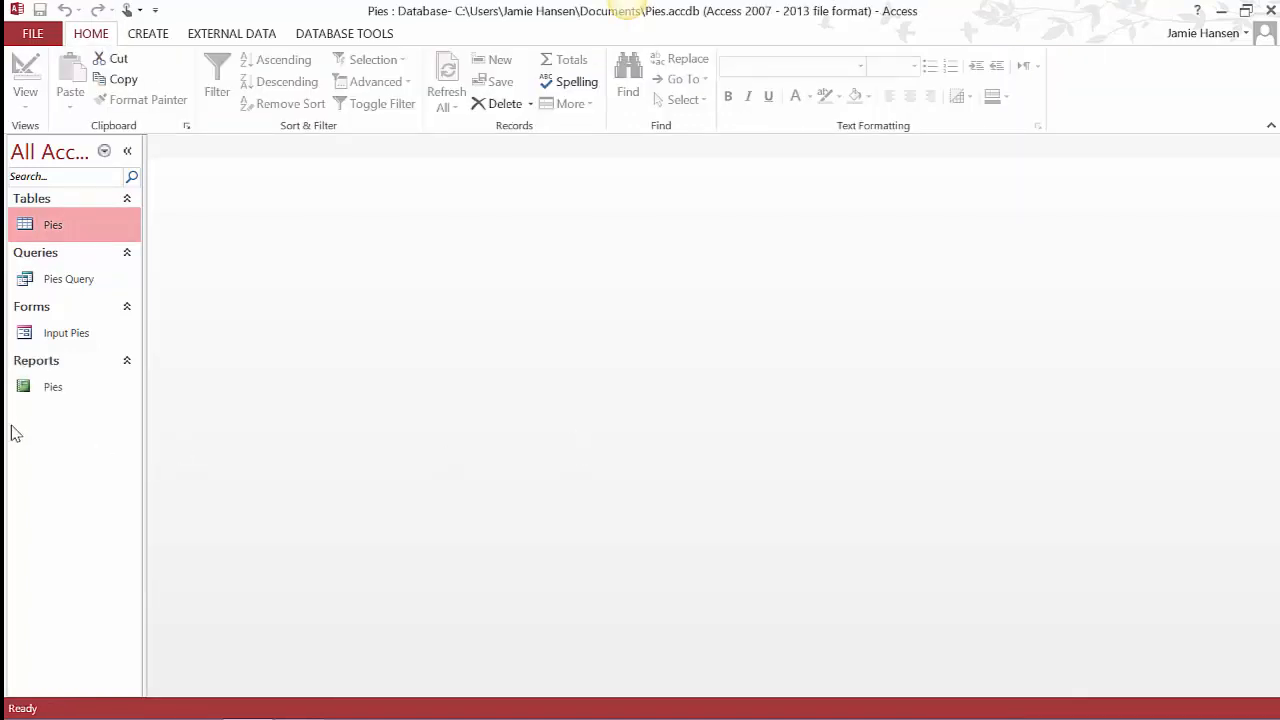
# Open the Pies table, Pies Query, the Input Pies form and the Pies report to review each object
pyautogui.doubleClick(69, 231)
pyautogui.click(67, 281)
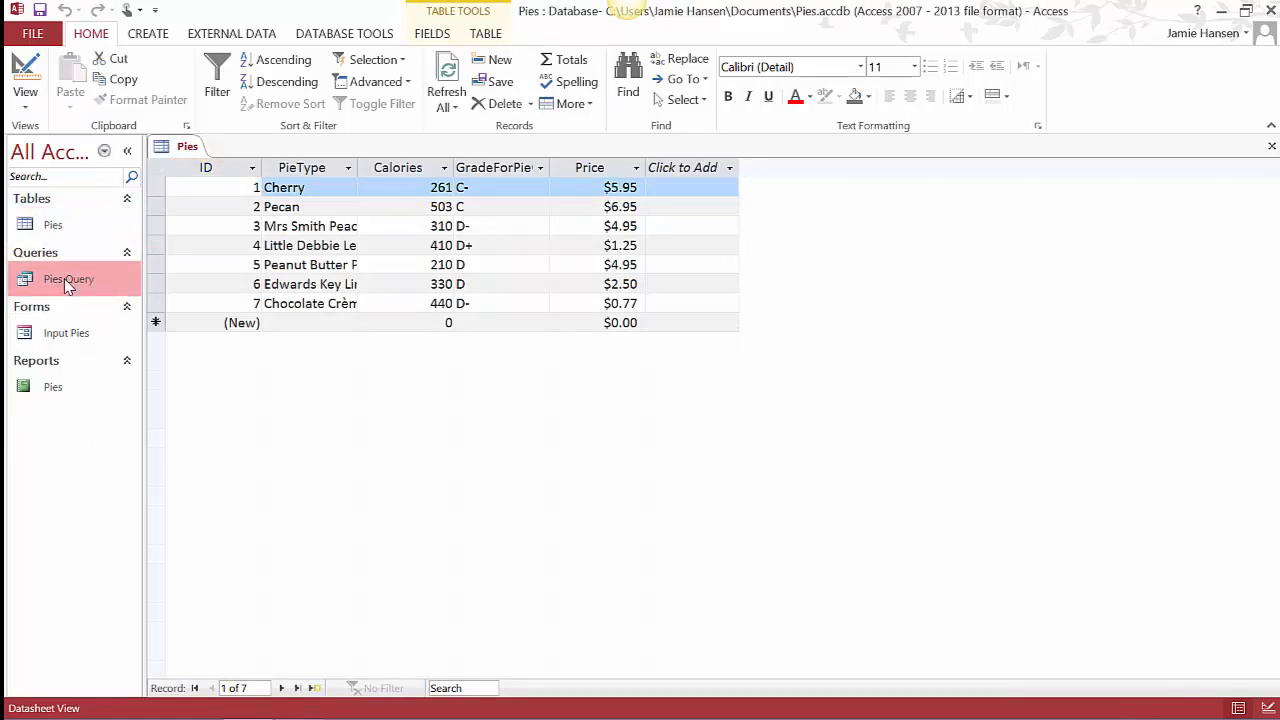
pyautogui.doubleClick(66, 281)
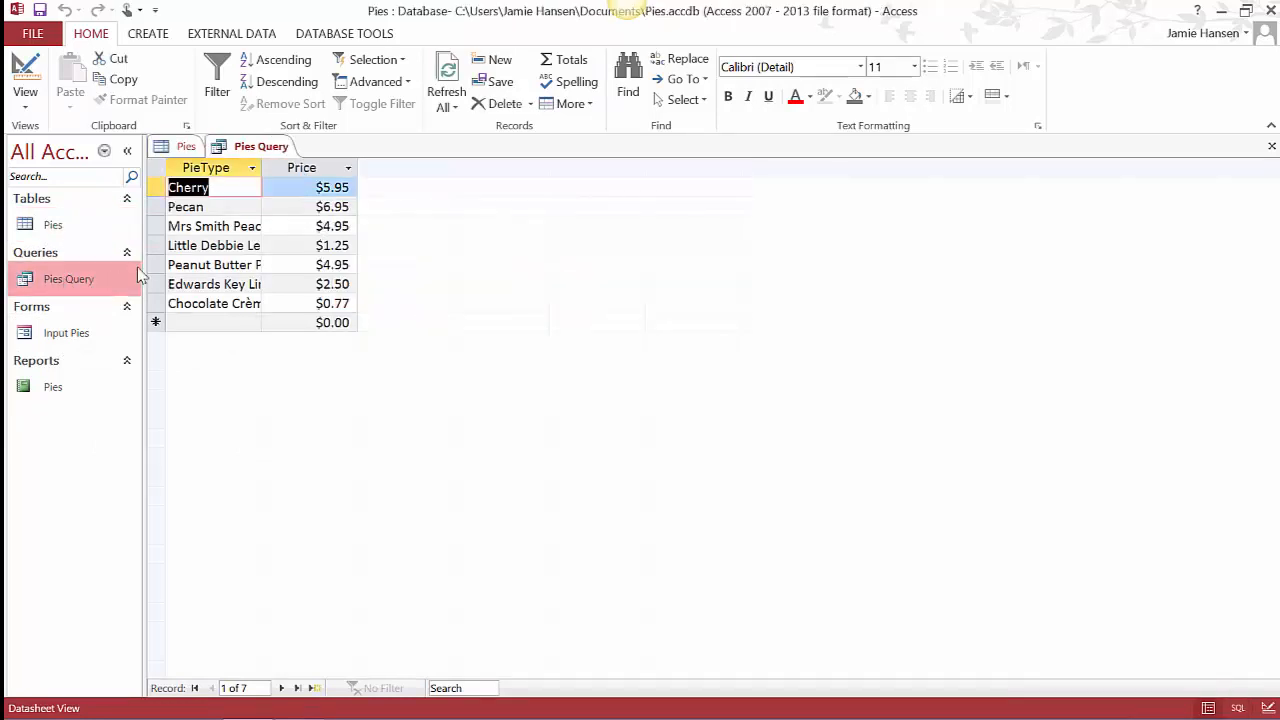
pyautogui.click(92, 340)
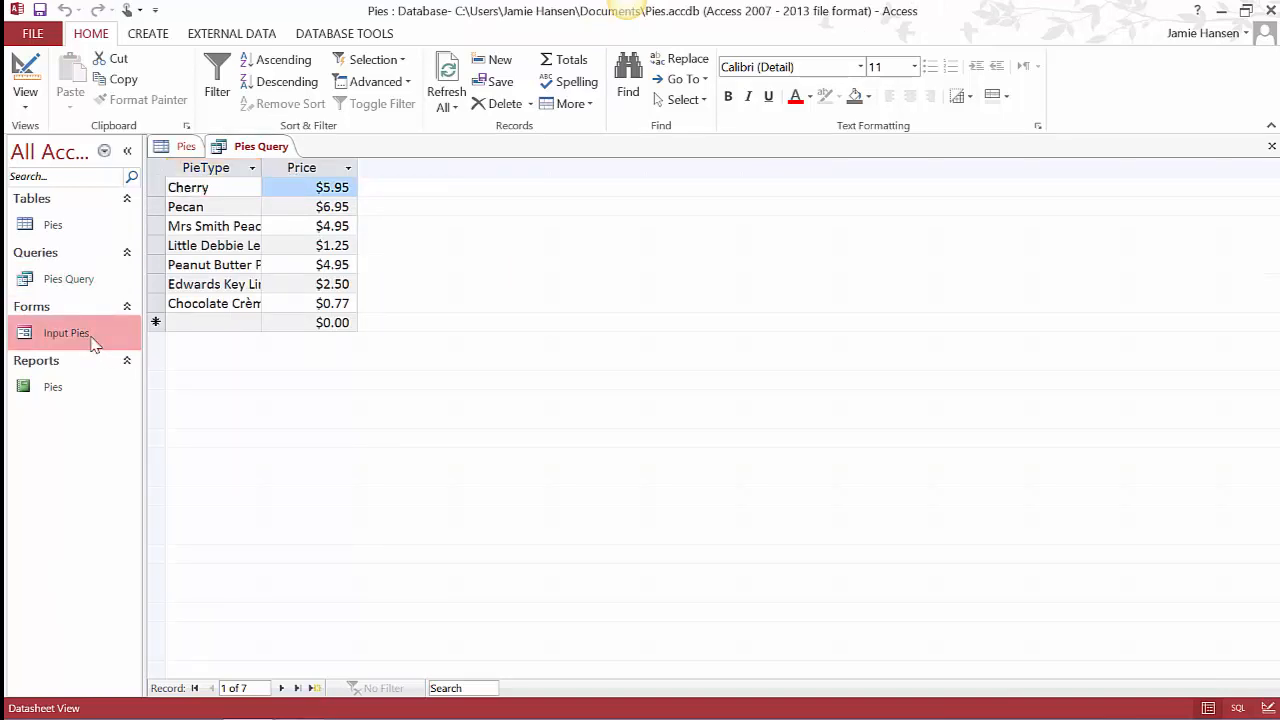
pyautogui.doubleClick(92, 340)
pyautogui.doubleClick(52, 392)
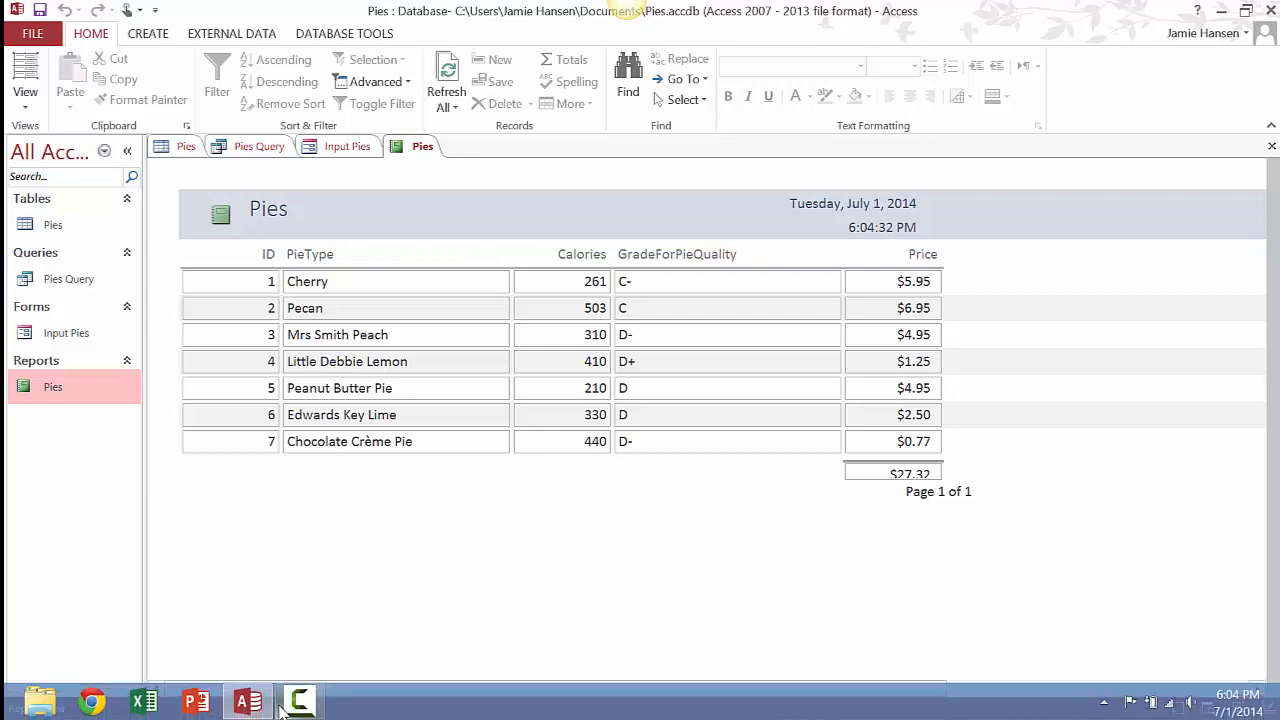
pyautogui.click(297, 703)
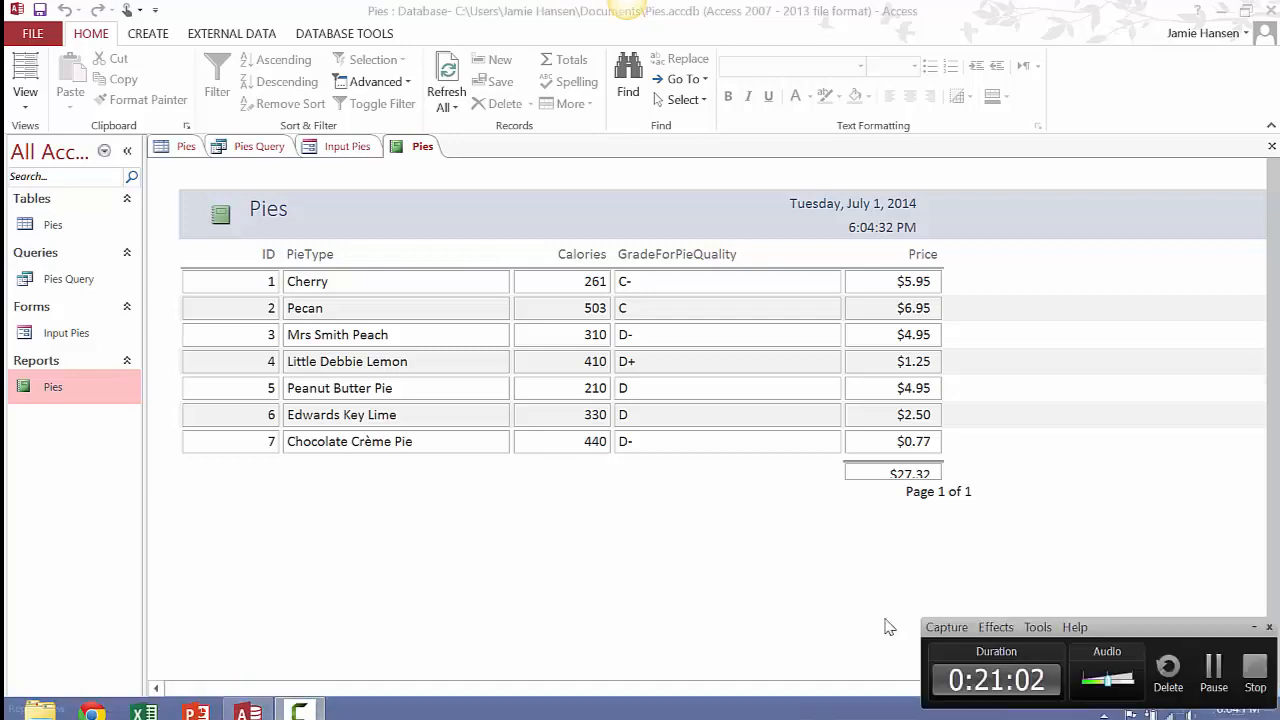